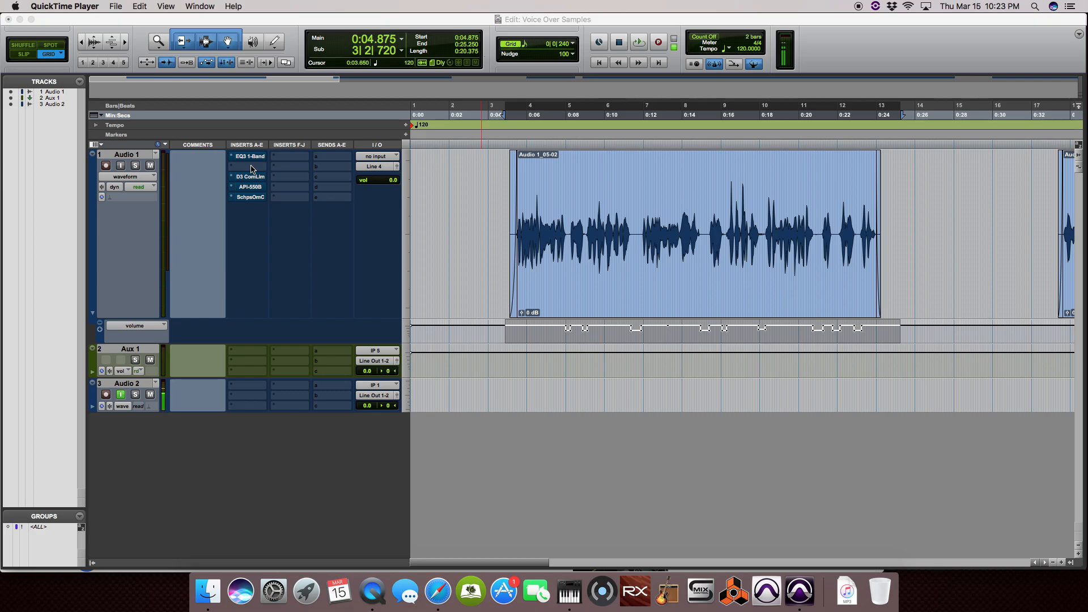
- Take the EQ3 1-Band high-pass filter on Audio 1 out of bypass
click(256, 157)
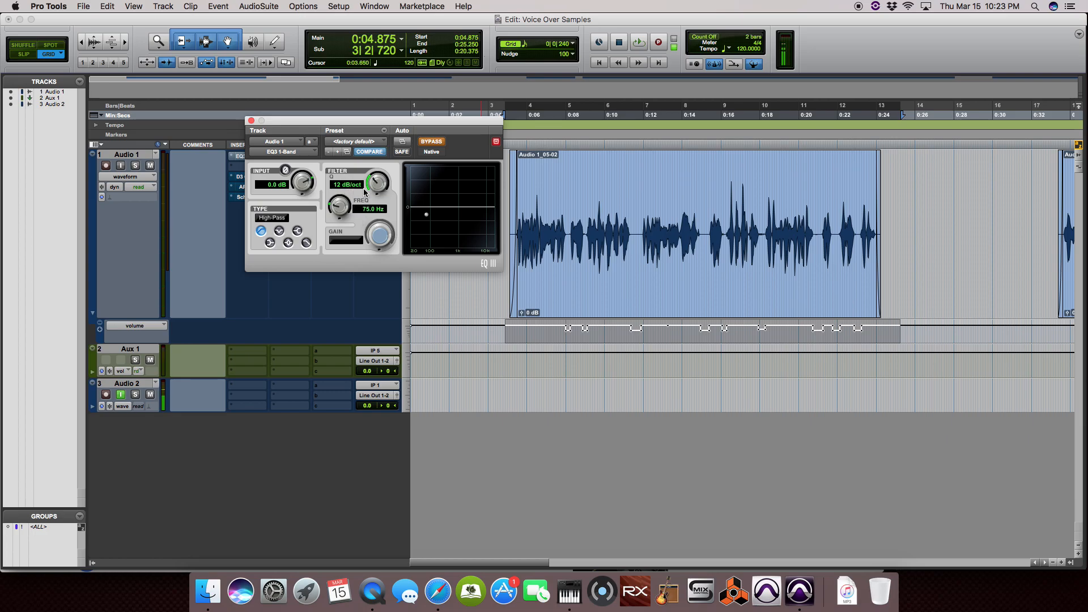
click(435, 146)
drag(446, 124, 375, 166)
- Play the voice-over selection and compare it with and without the EQ3 high-pass filter, leaving the filter active, then close the plug-in
key(space)
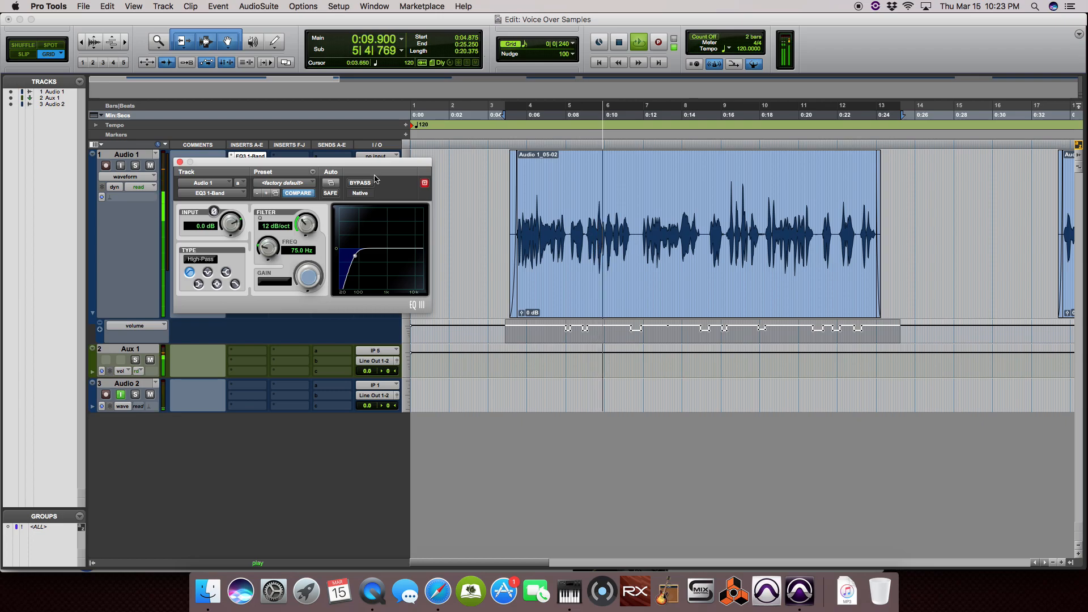
click(361, 184)
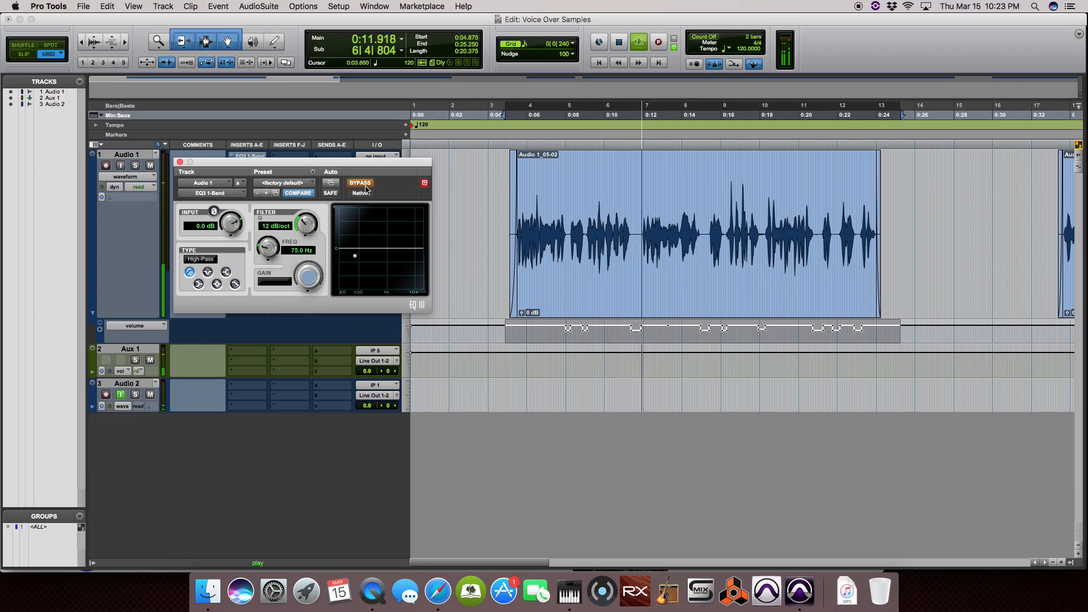
click(366, 187)
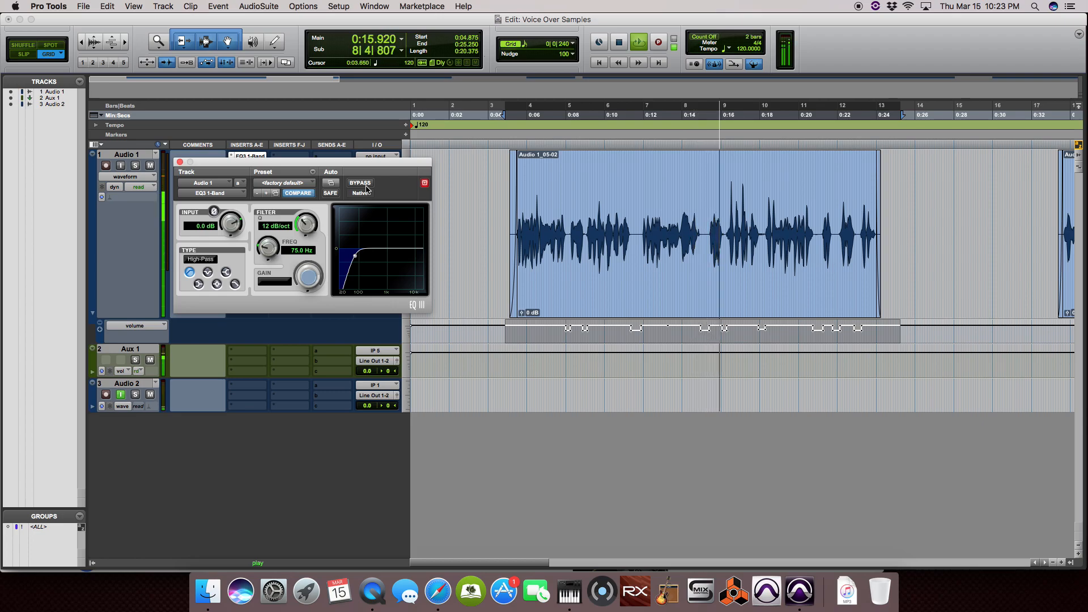
click(366, 189)
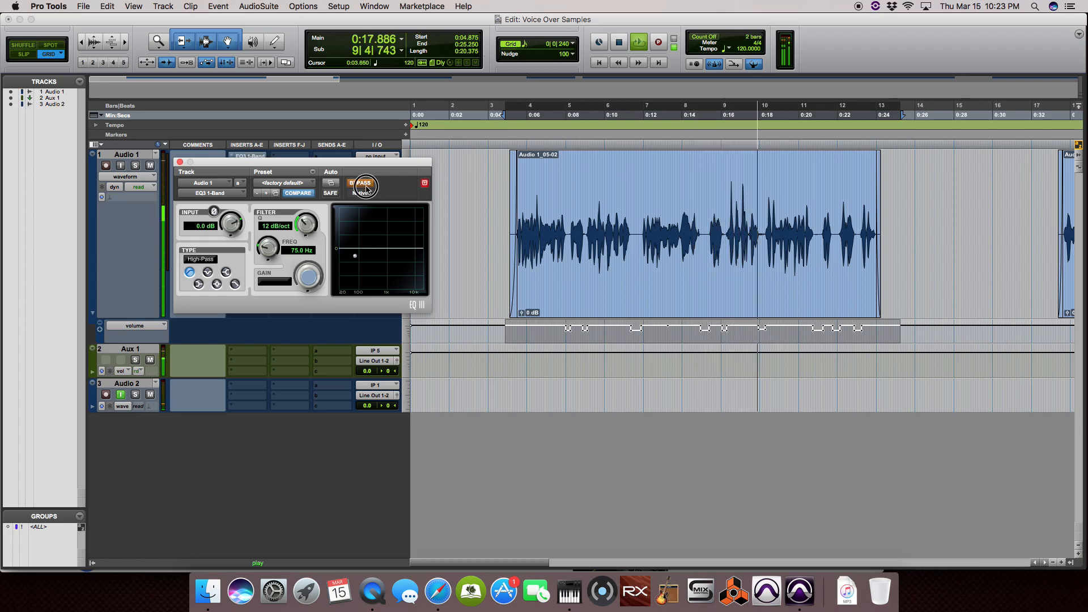
click(366, 189)
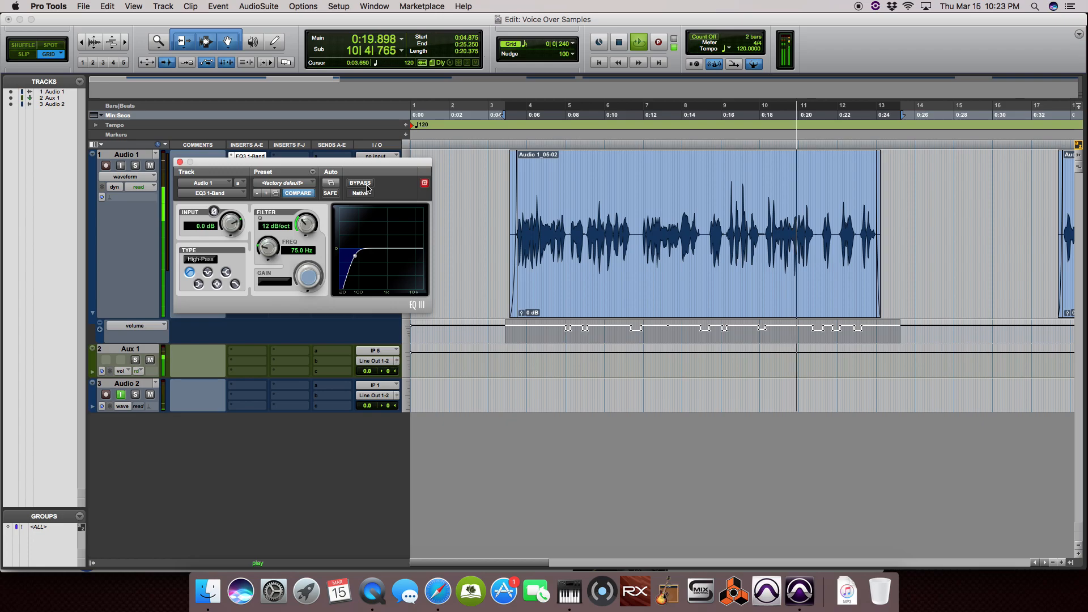
key(space)
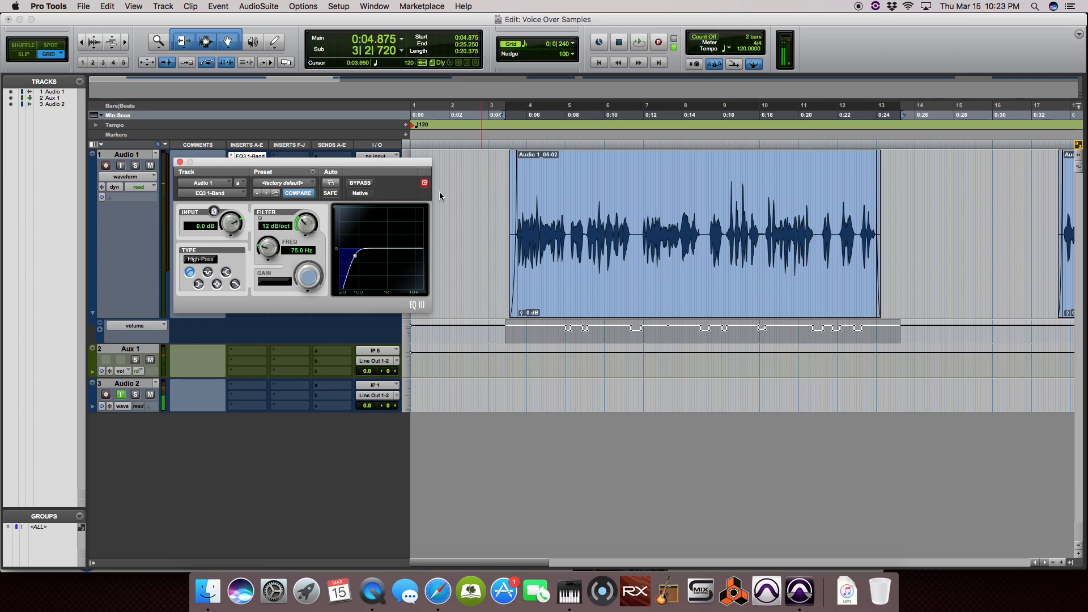
click(180, 162)
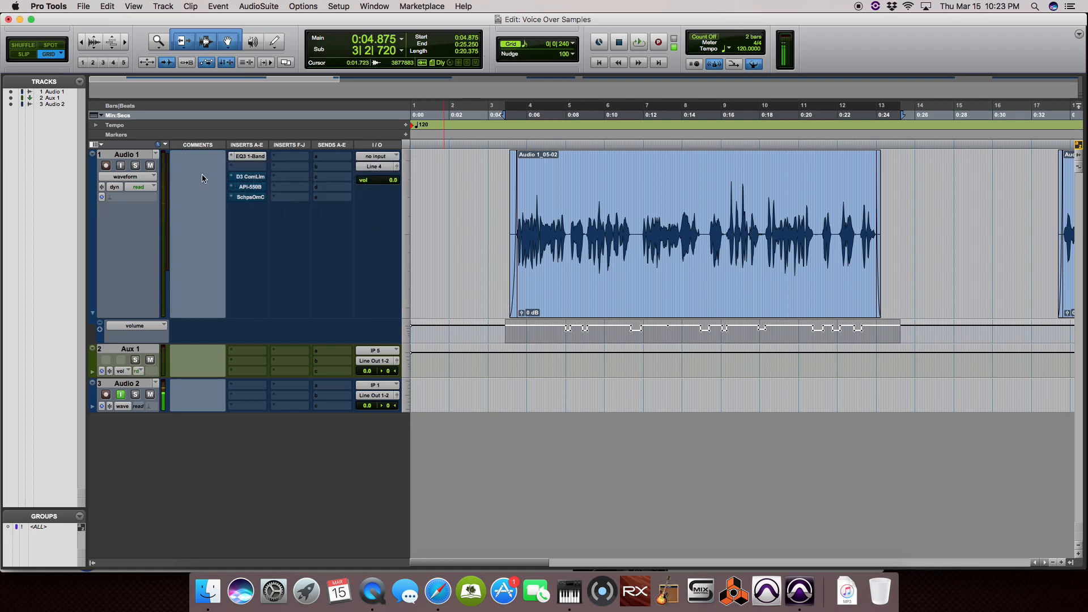
- Insert the mono Dyn3 De-Esser in the empty second insert slot of Audio 1
click(245, 166)
mouse_move(284, 218)
mouse_move(386, 232)
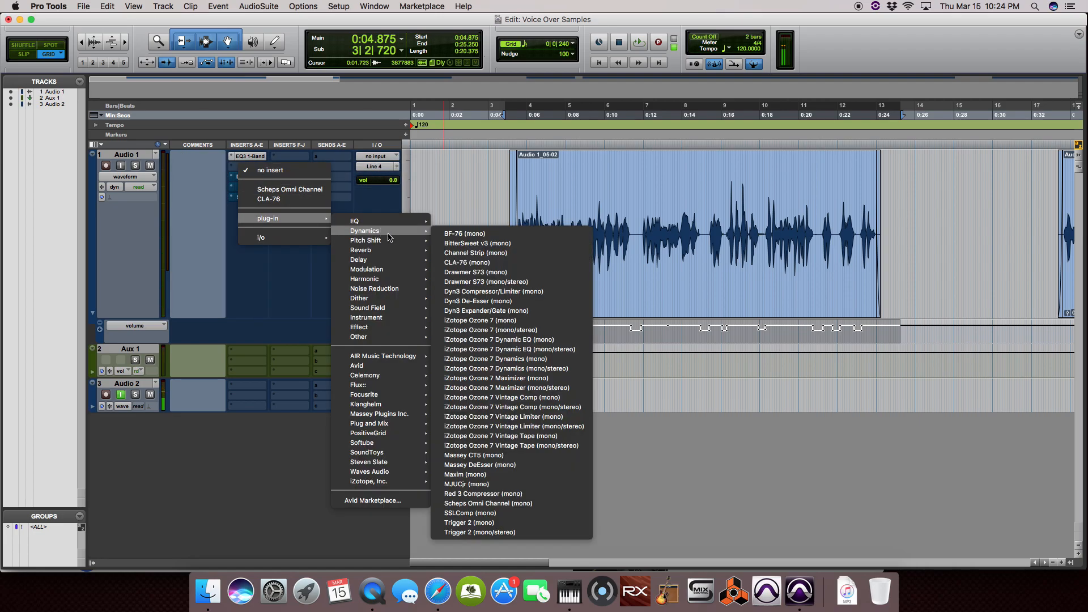
click(541, 301)
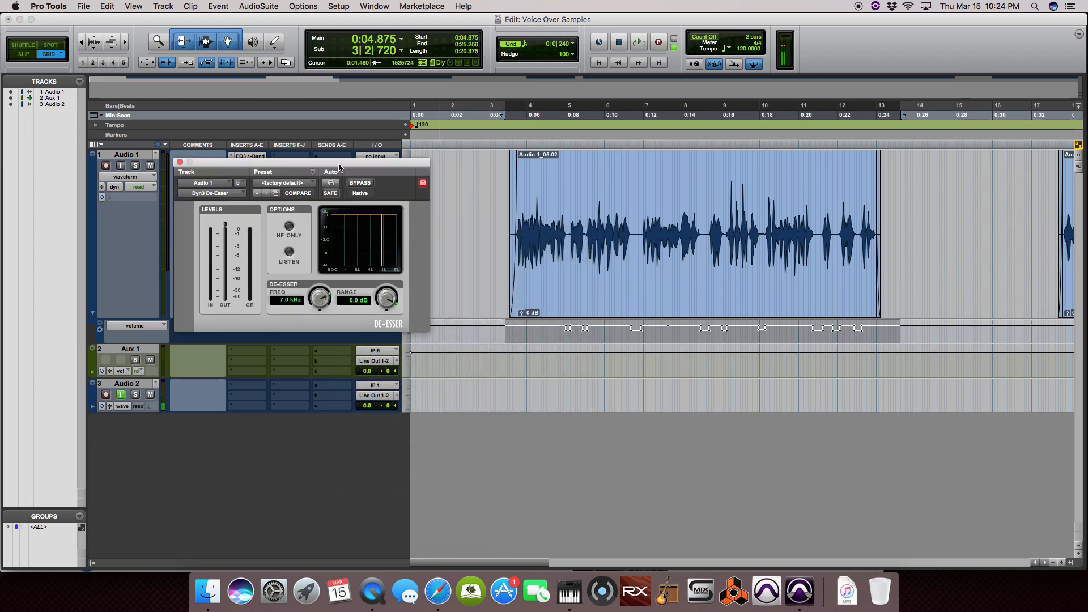
drag(345, 163, 418, 223)
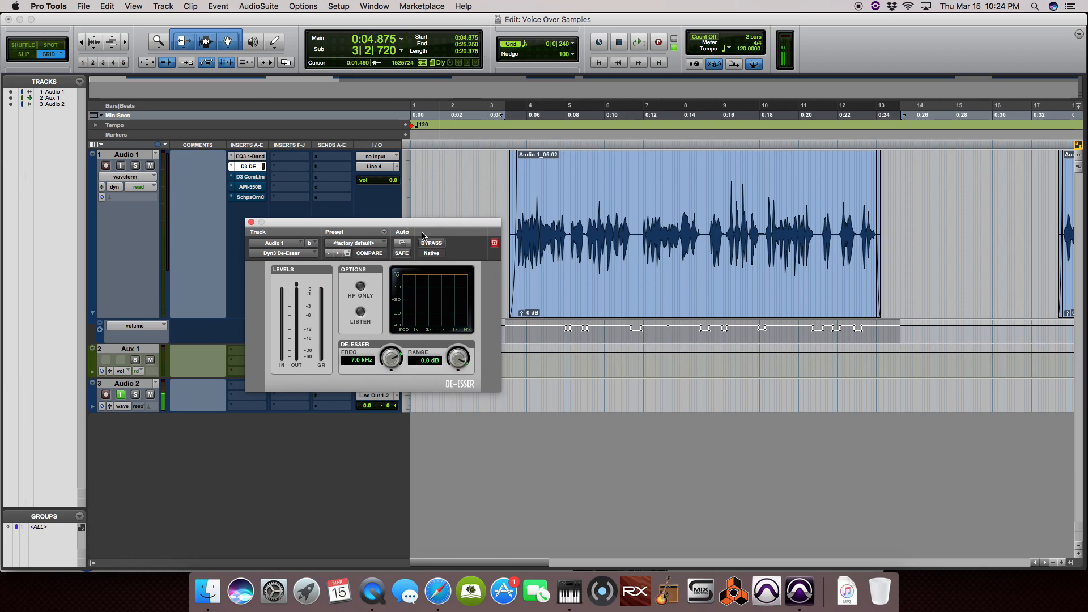
- During playback, use Listen to set the De-Esser frequency to 7.5 kHz, enable HF Only and set the range to -2.0 dB
click(361, 313)
key(space)
drag(388, 359, 389, 354)
click(362, 311)
click(361, 286)
mouse_move(457, 363)
mouse_down()
mouse_move(451, 370)
mouse_move(457, 358)
mouse_up()
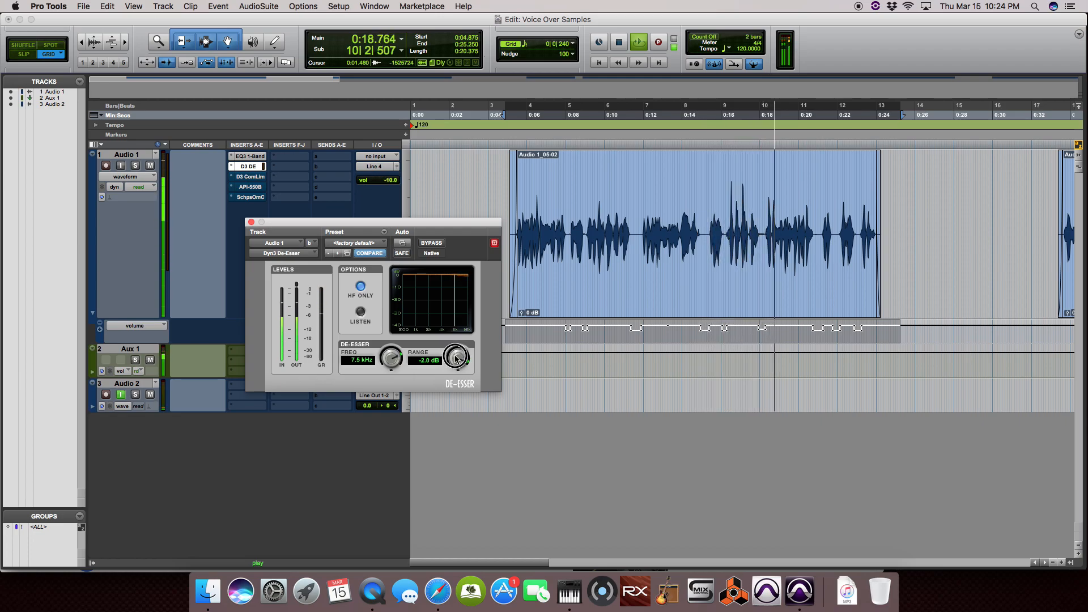
key(space)
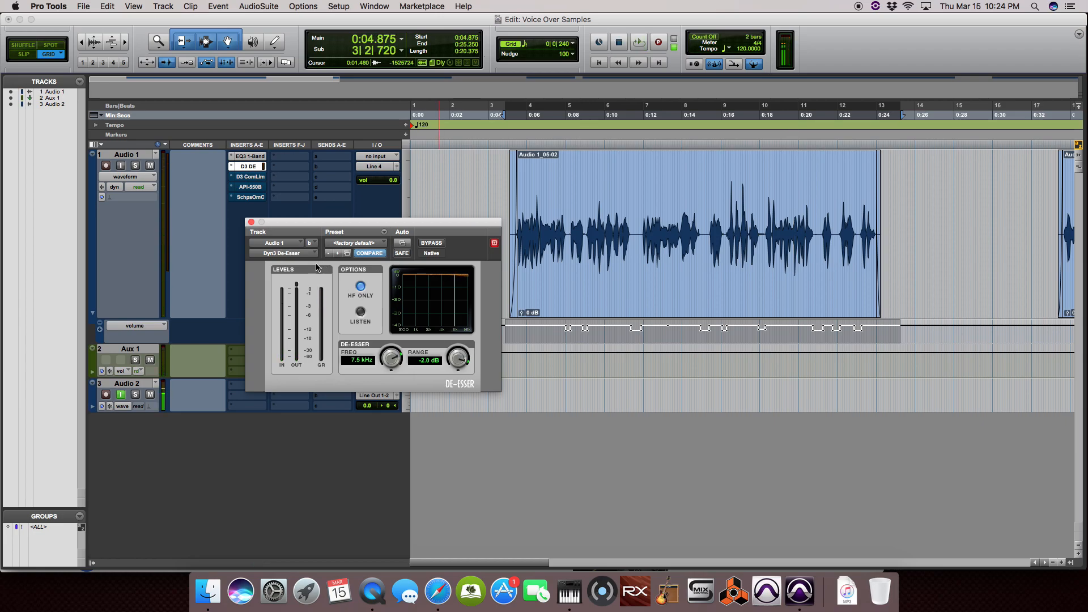
- Close the De-Esser and remove it from Audio 1's second insert slot
click(251, 222)
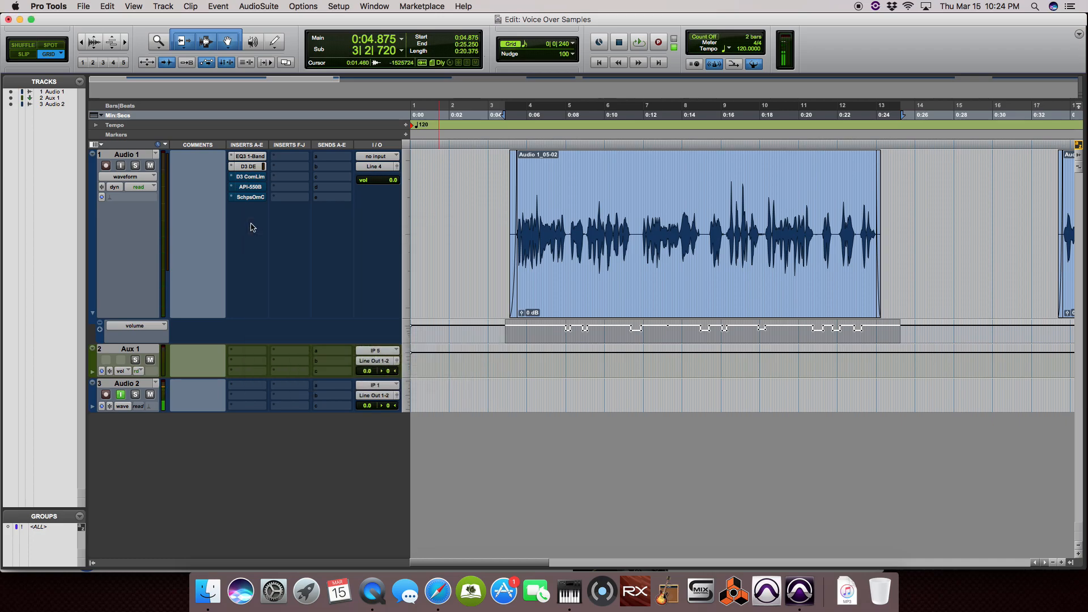
click(232, 170)
click(256, 117)
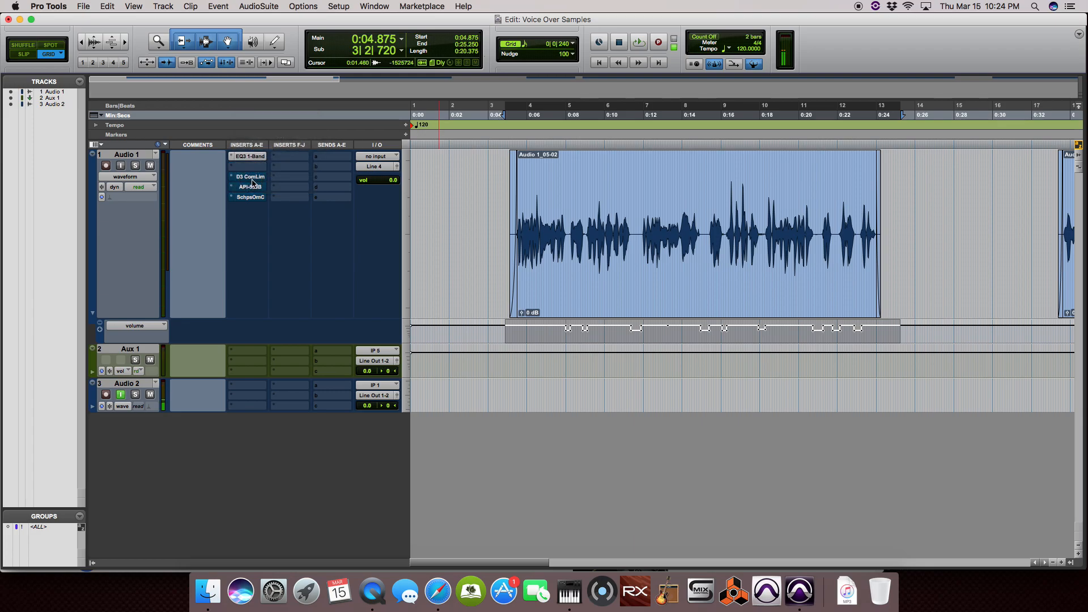
- Take the Dyn3 Compressor/Limiter on Audio 1 out of bypass
click(251, 177)
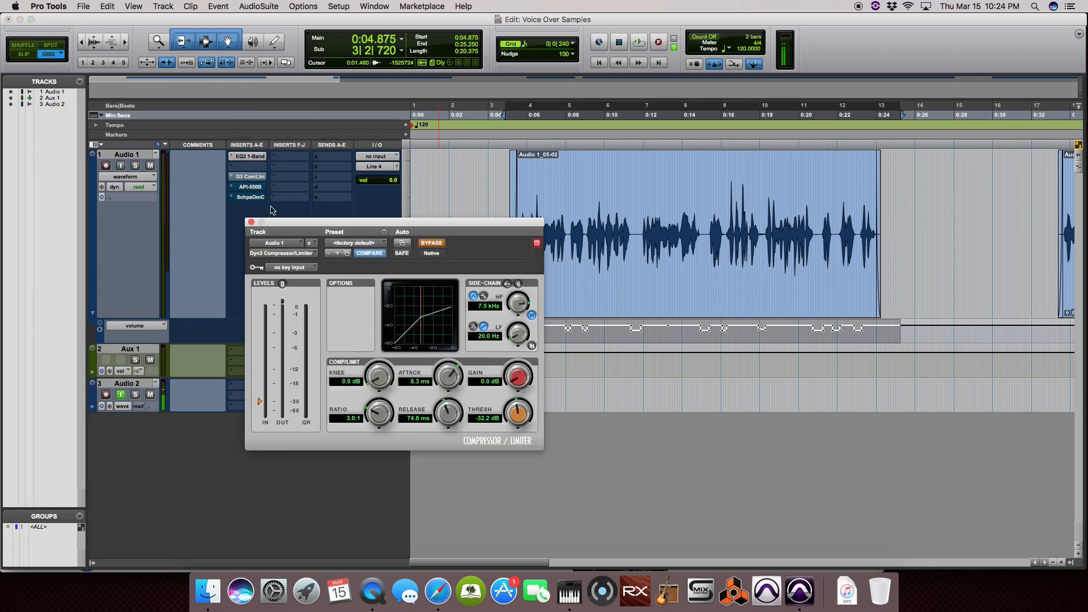
click(431, 243)
drag(458, 225, 518, 180)
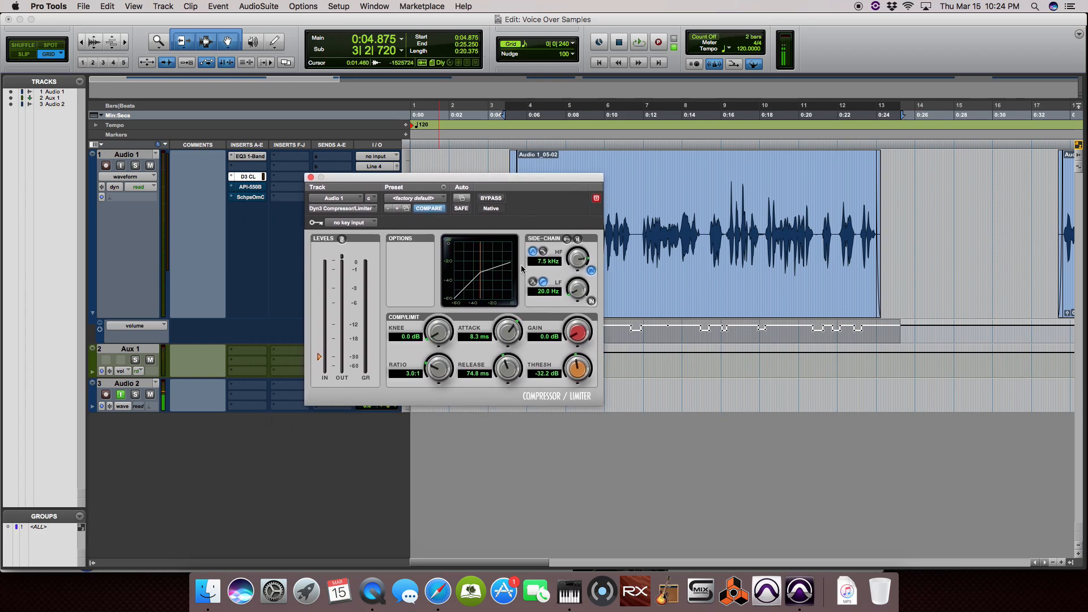
- Set the compressor's side-chain HF frequency to 7.0 kHz and play the selection with side-chain listening enabled
click(578, 240)
drag(578, 264, 574, 263)
drag(556, 178, 471, 180)
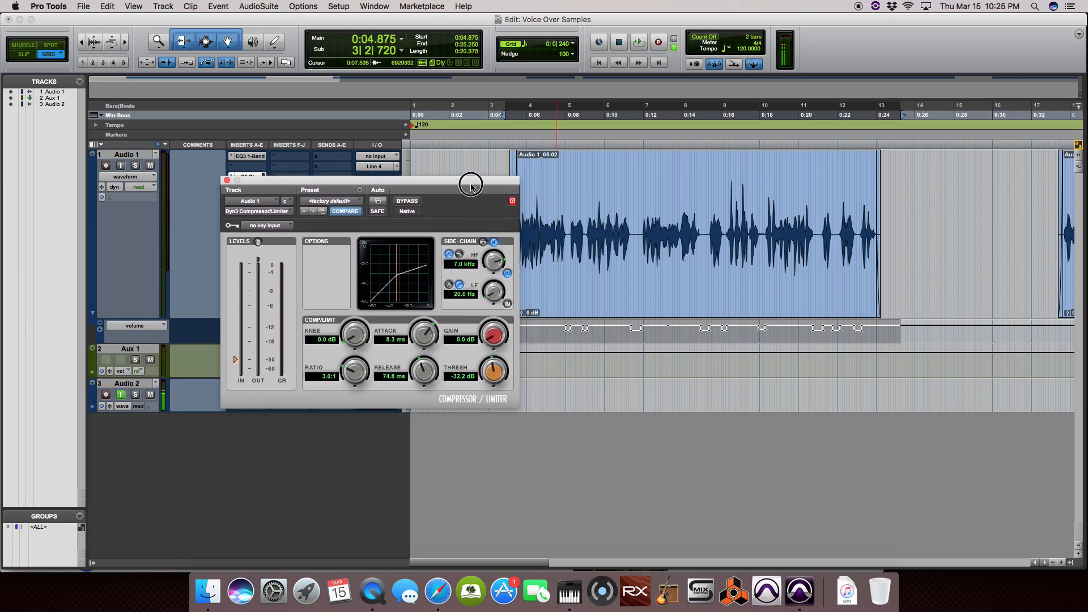
key(space)
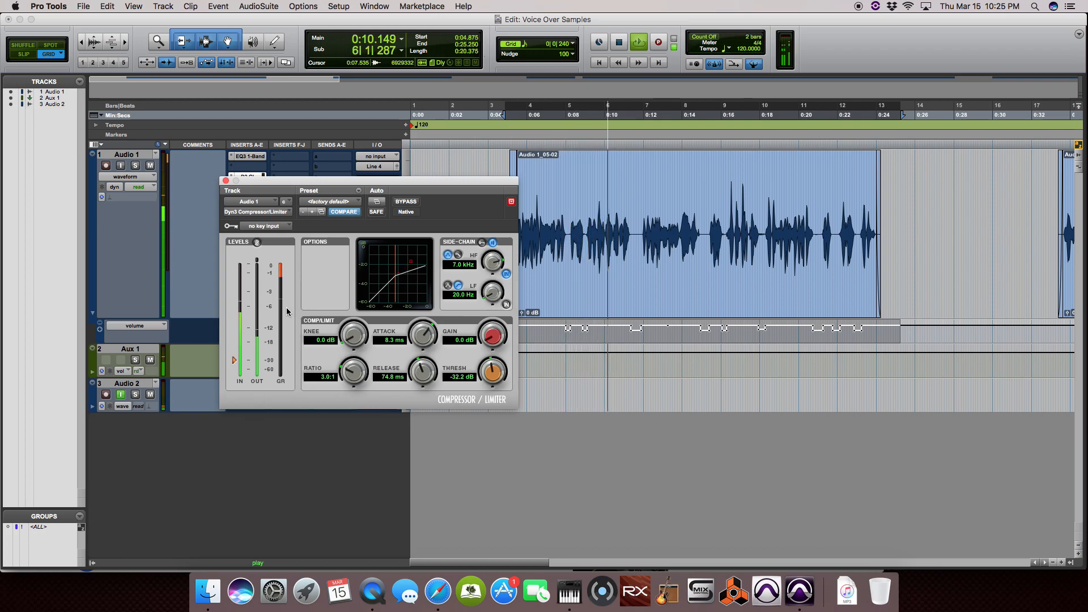
key(space)
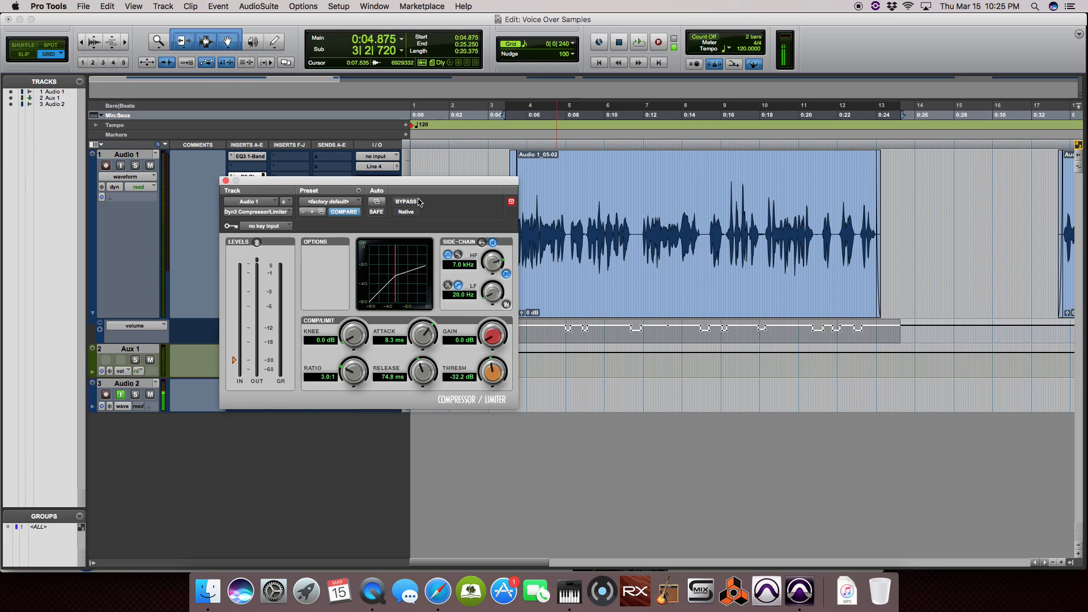
click(437, 182)
drag(437, 181, 393, 180)
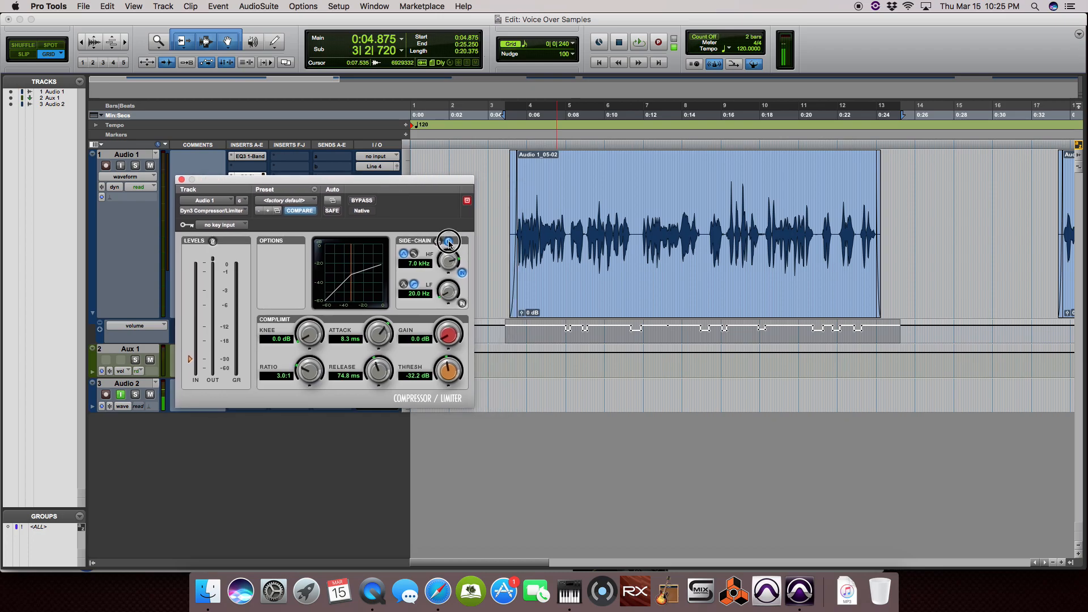
- Play the voice-over and compare it with and without the Dyn3 Compressor/Limiter, leaving the compressor active and its window closed
key(space)
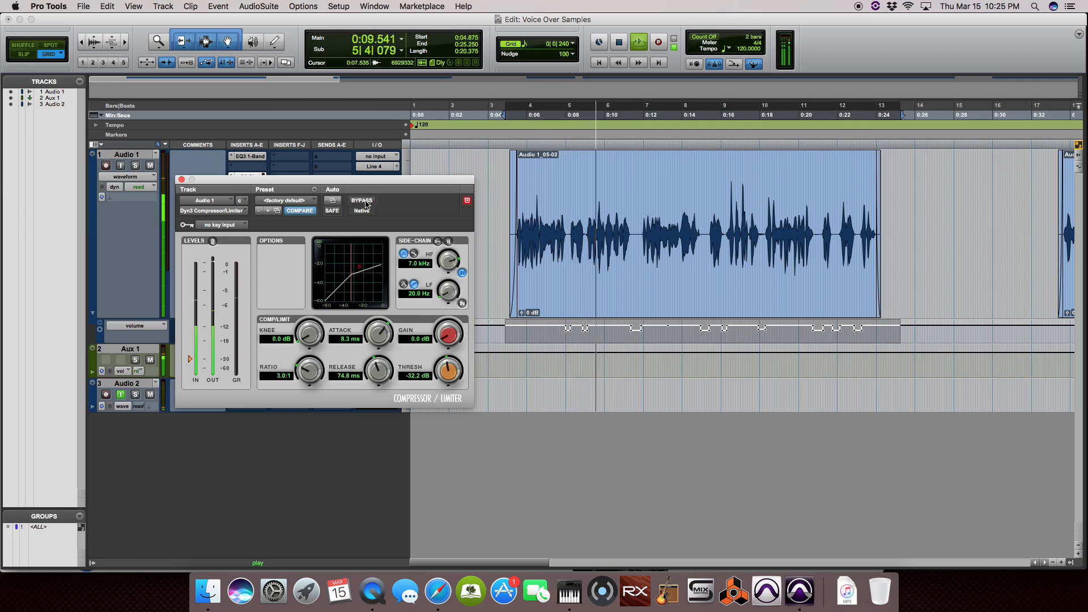
click(362, 201)
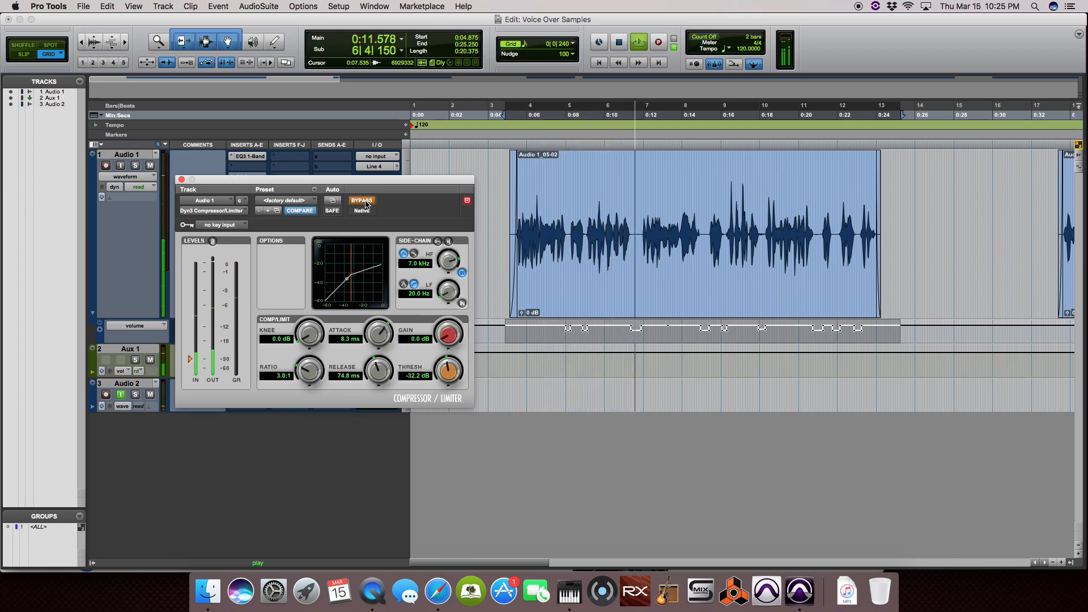
click(362, 201)
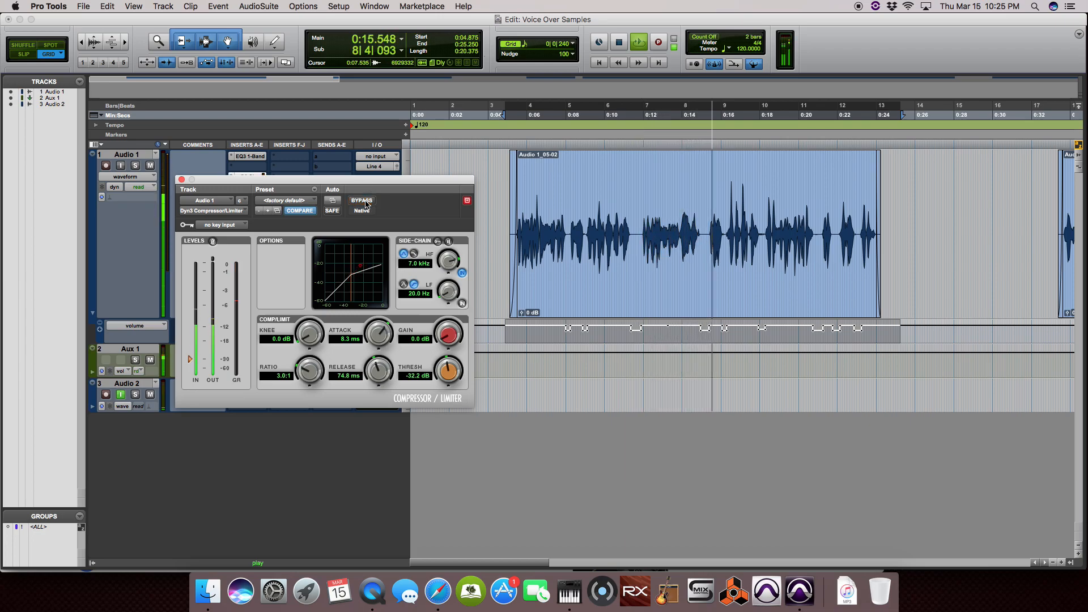
click(366, 202)
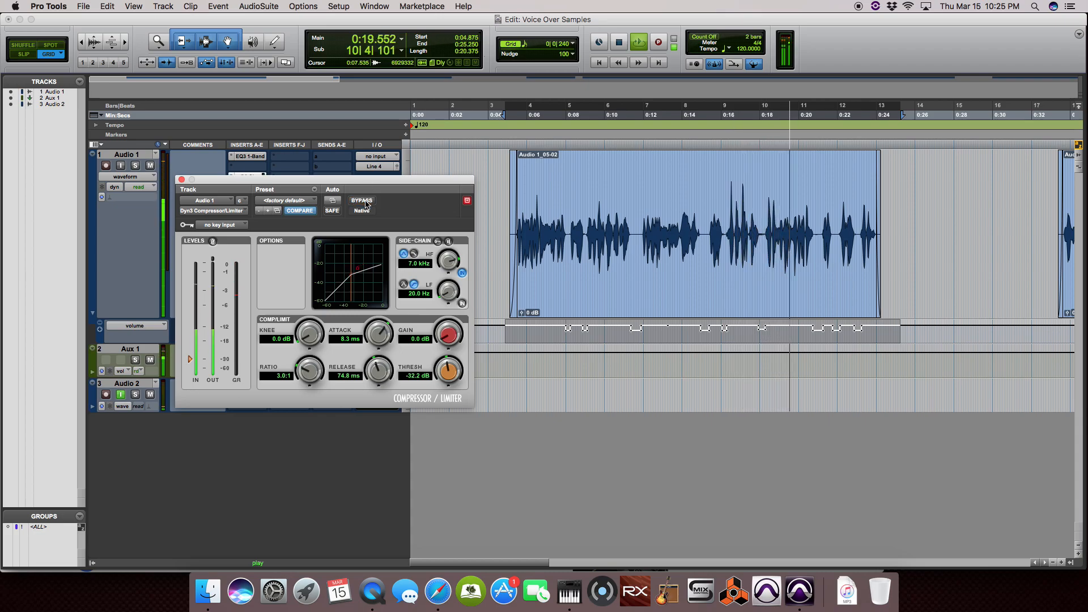
key(space)
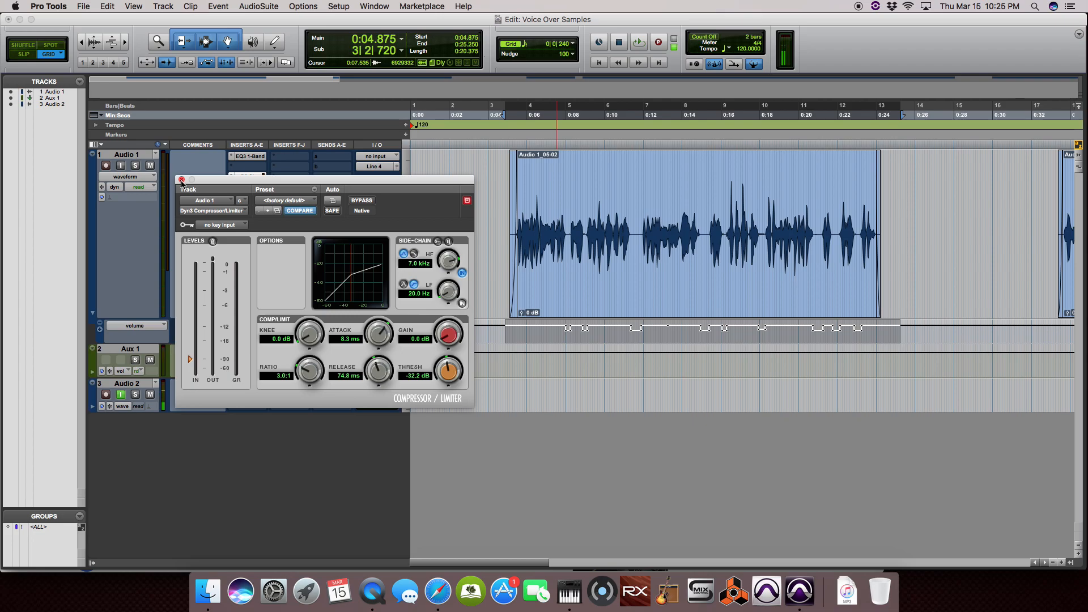
click(181, 180)
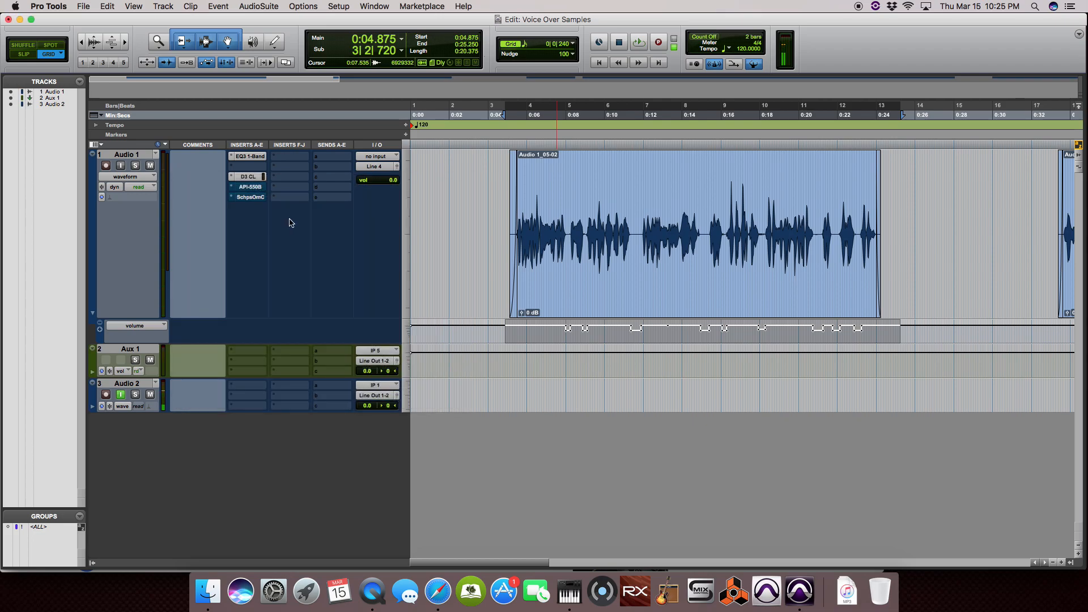
click(247, 176)
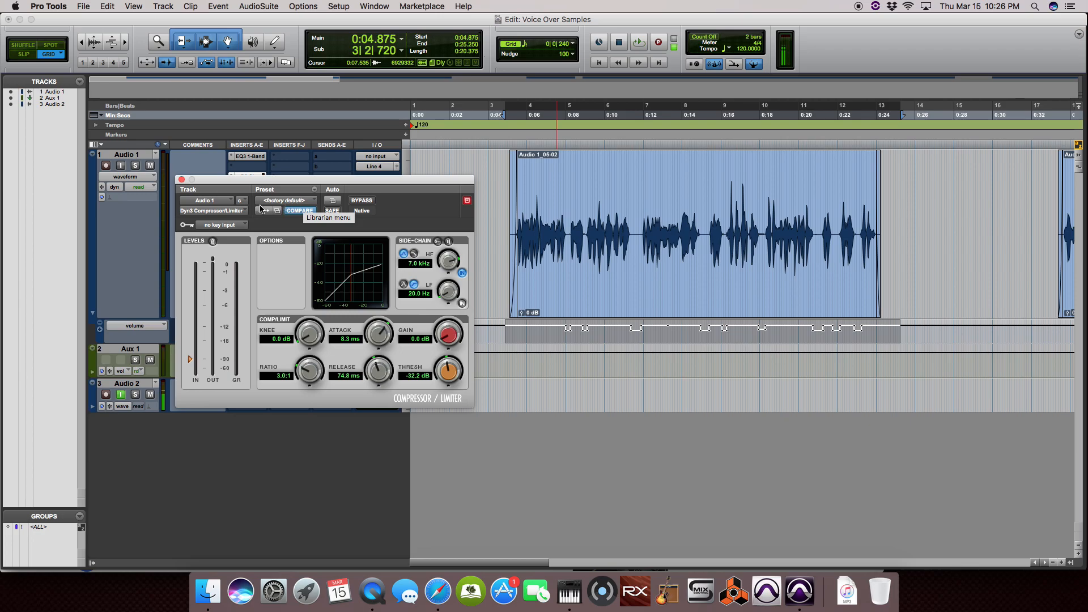
click(182, 180)
- Start playback and take the API-550B equalizer on Audio 1 out of bypass
click(251, 193)
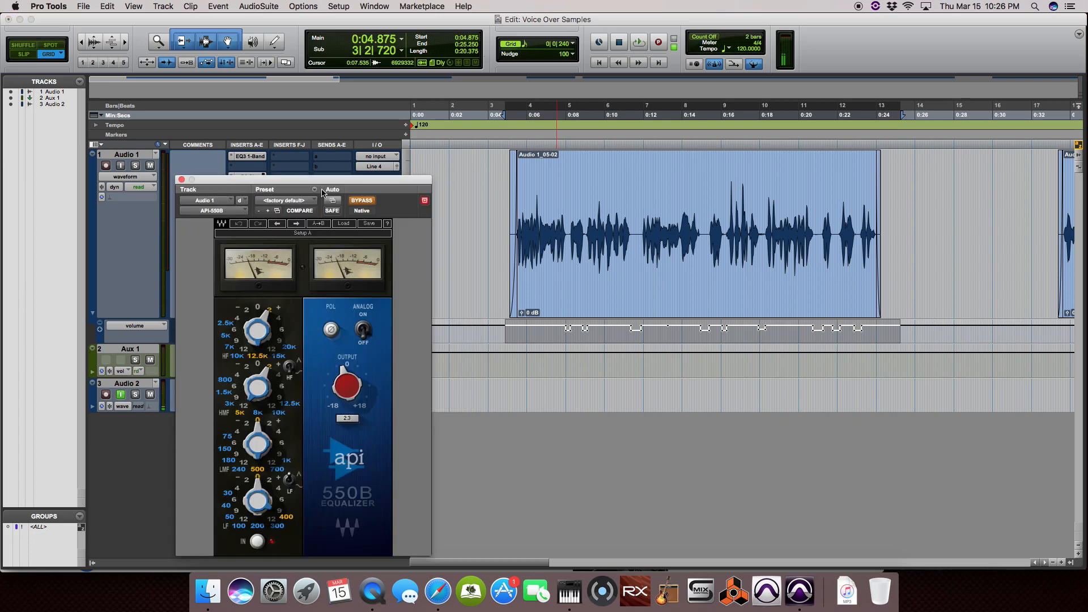
drag(322, 193, 365, 135)
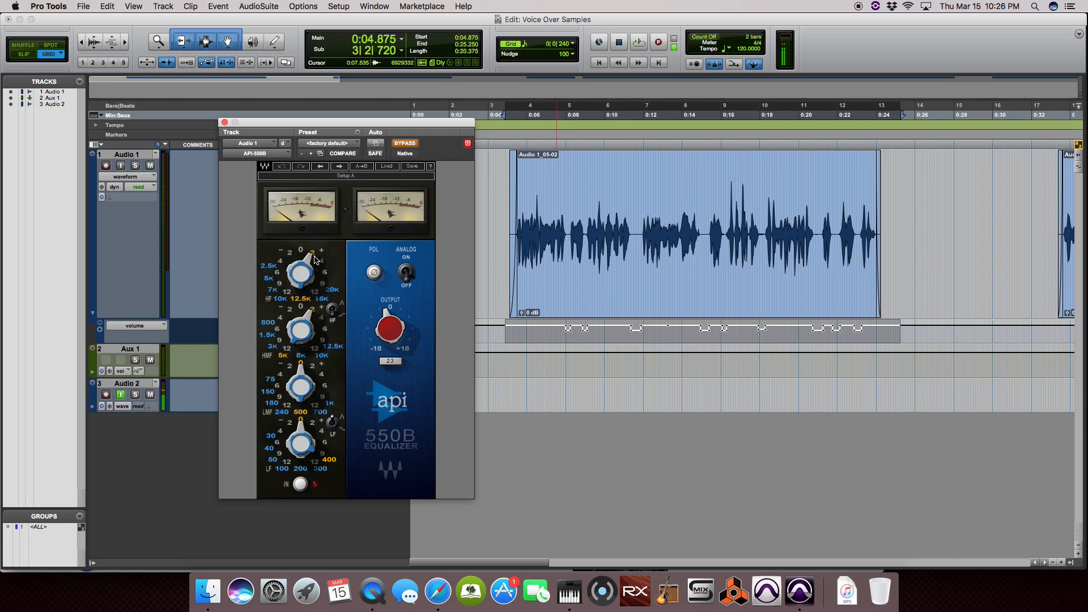
key(space)
click(405, 143)
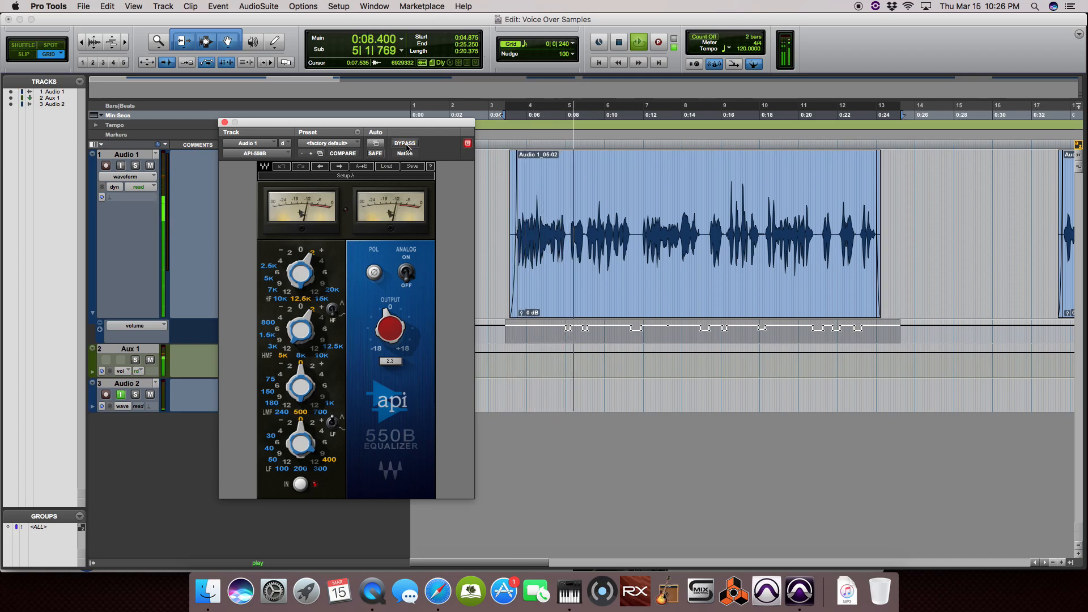
- Compare the voice-over with and without the API-550B equalizer, leaving it active, then stop playback and close the plug-in
click(406, 145)
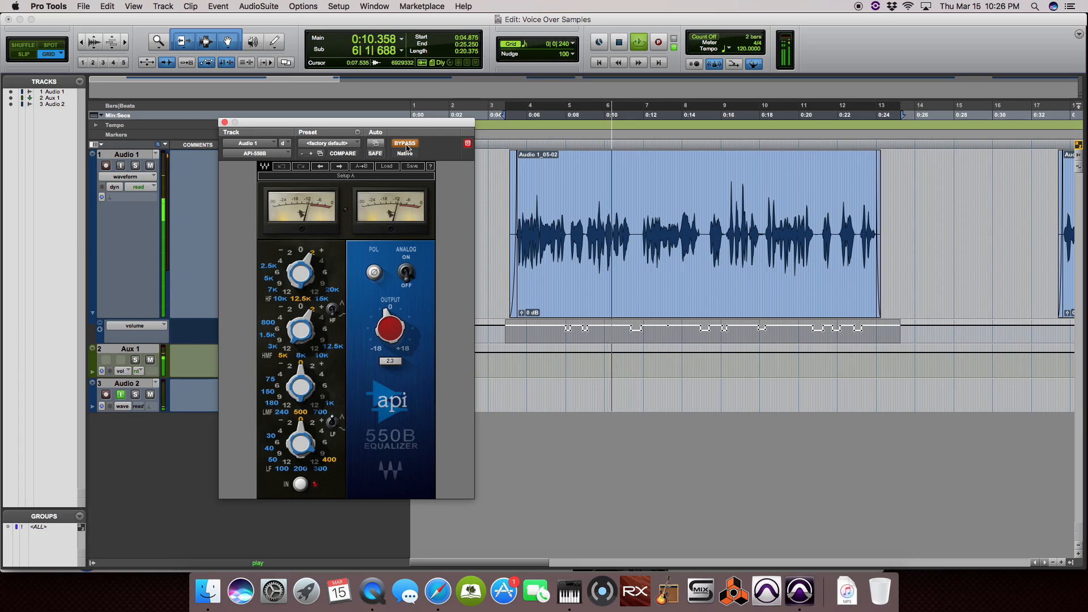
click(407, 145)
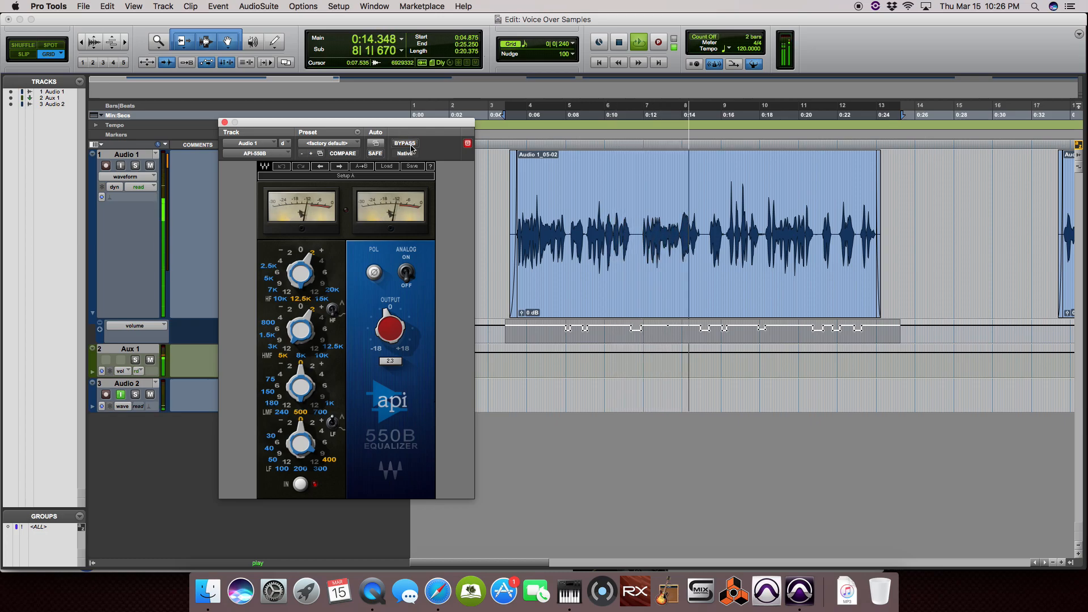
key(space)
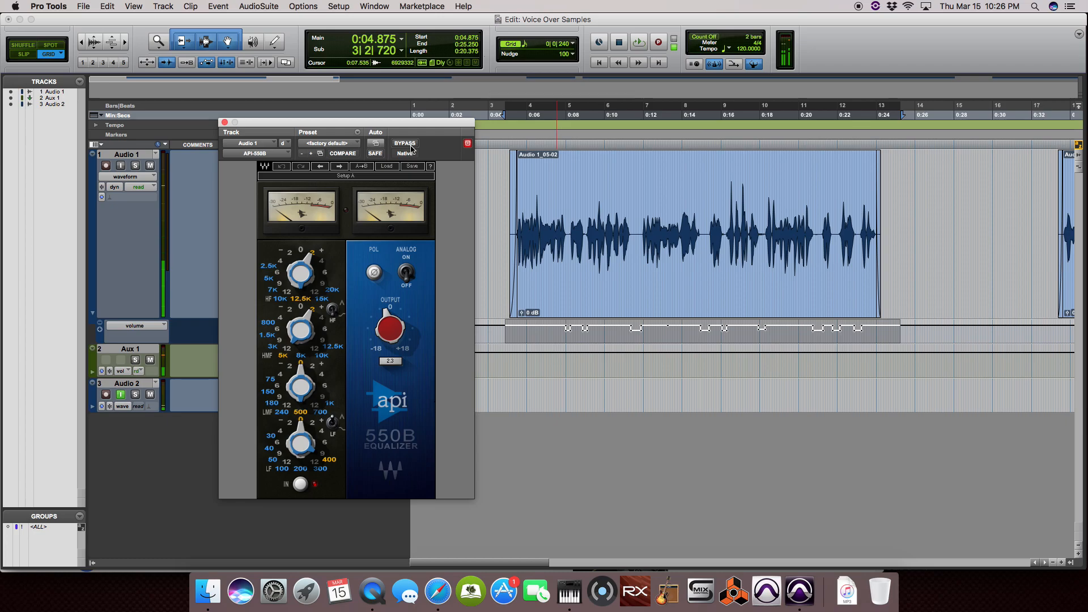
click(224, 123)
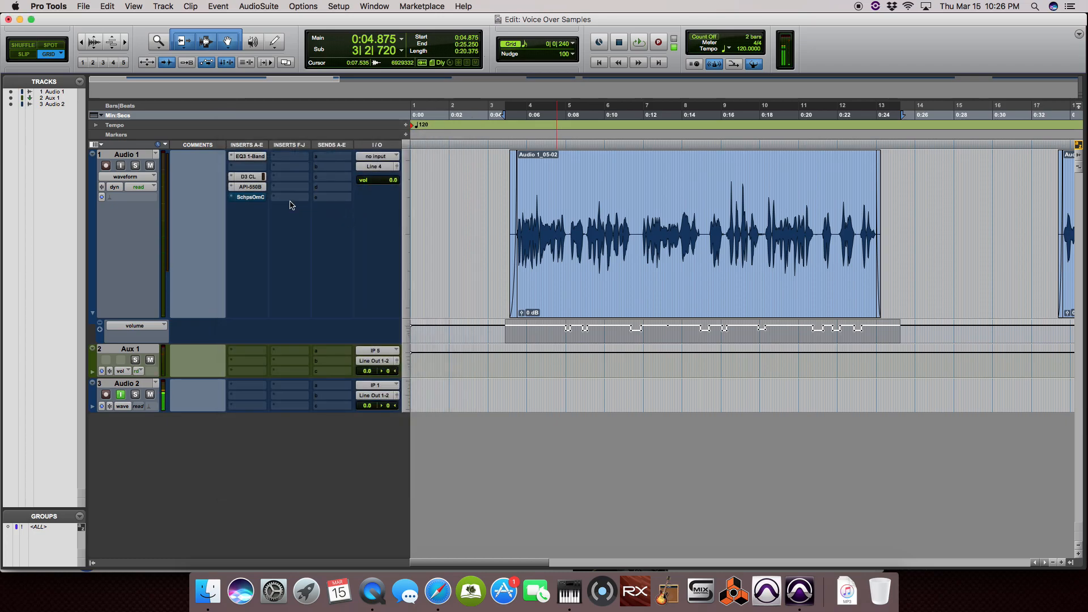
- Open the Scheps Omni Channel plug-in on Audio 1, look at its extra insert slot options and take the plug-in out of bypass
click(249, 196)
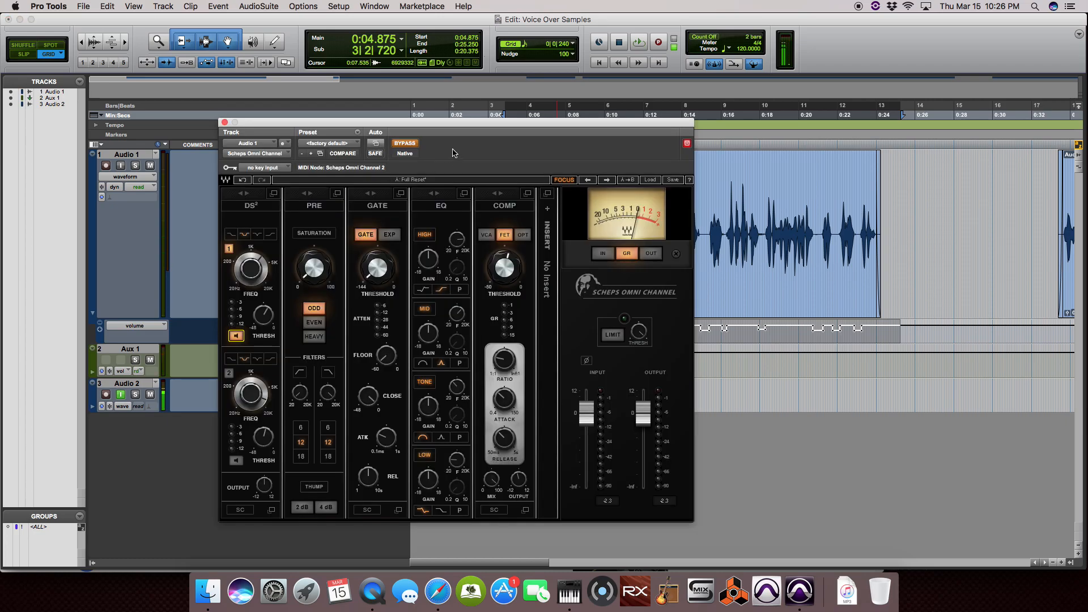
drag(451, 122, 542, 104)
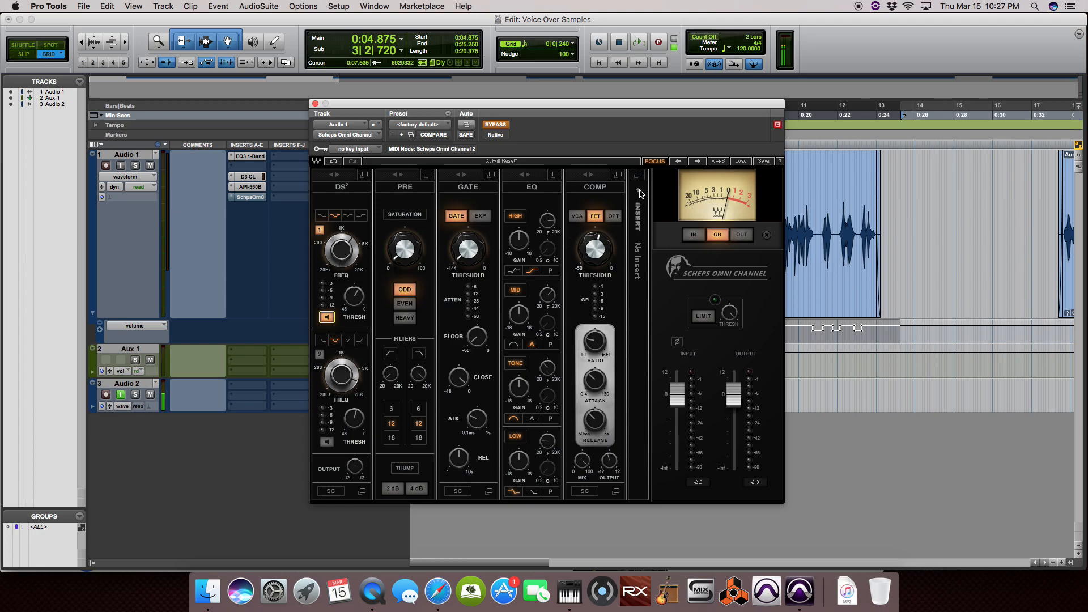
click(640, 192)
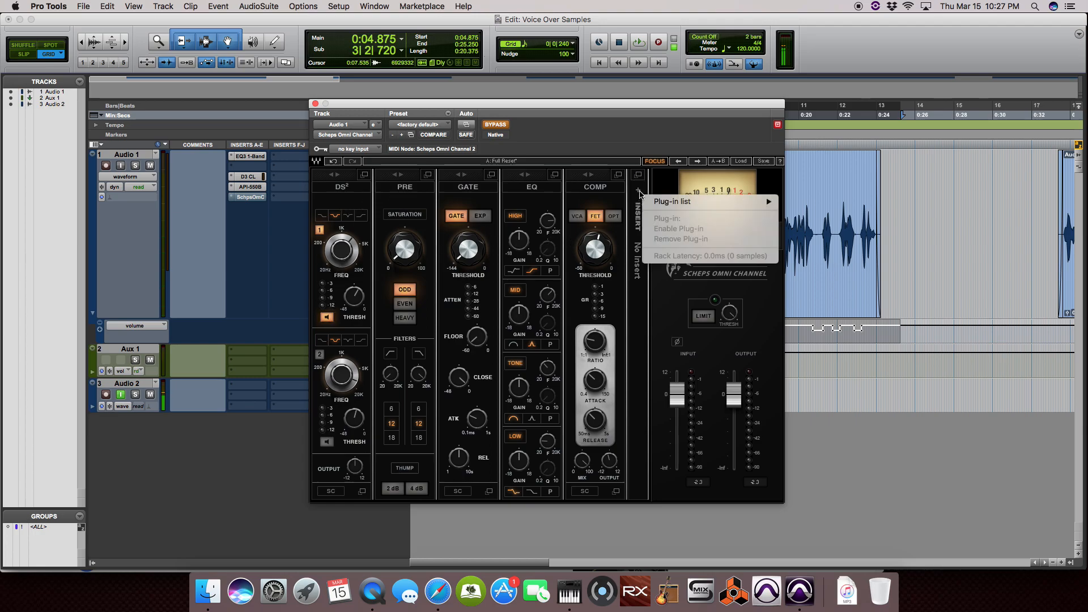
click(579, 154)
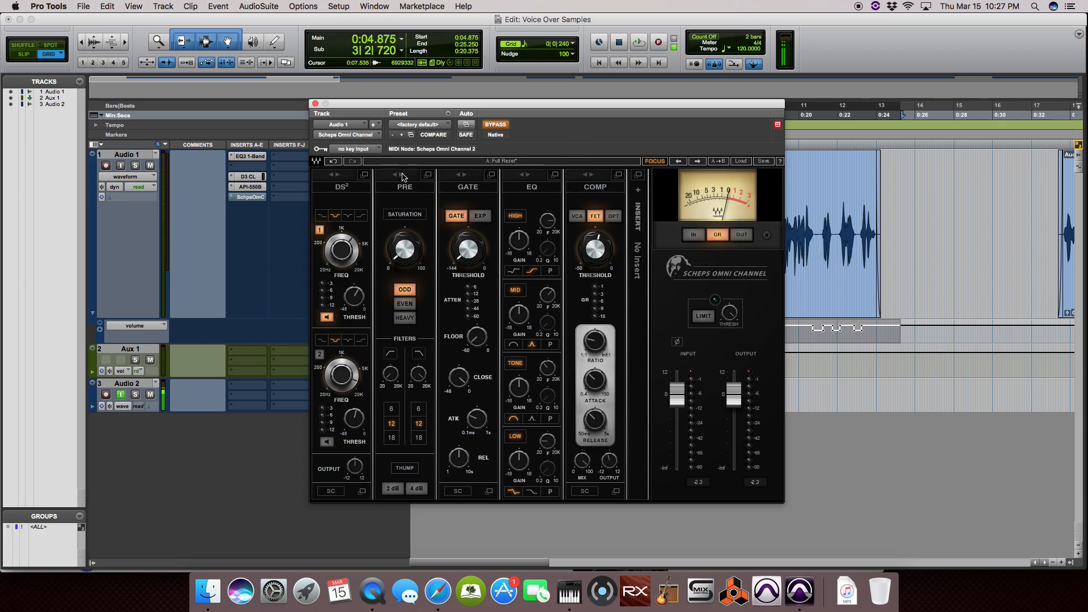
click(495, 124)
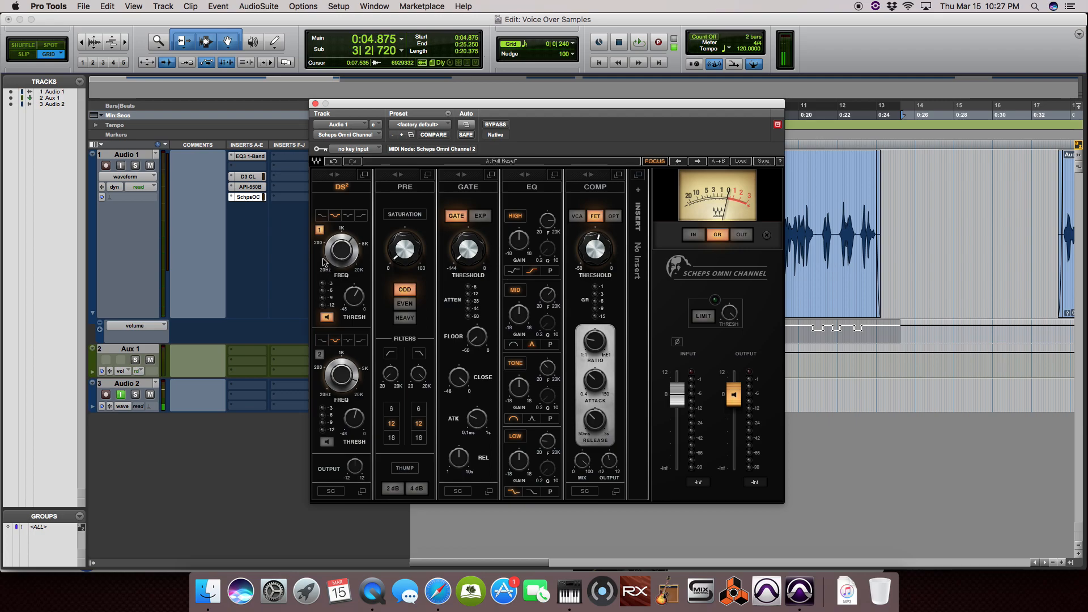
- Play the voice-over with the listen mode of the first DS² de-esser band enabled, then stop playback
click(319, 355)
click(341, 251)
key(space)
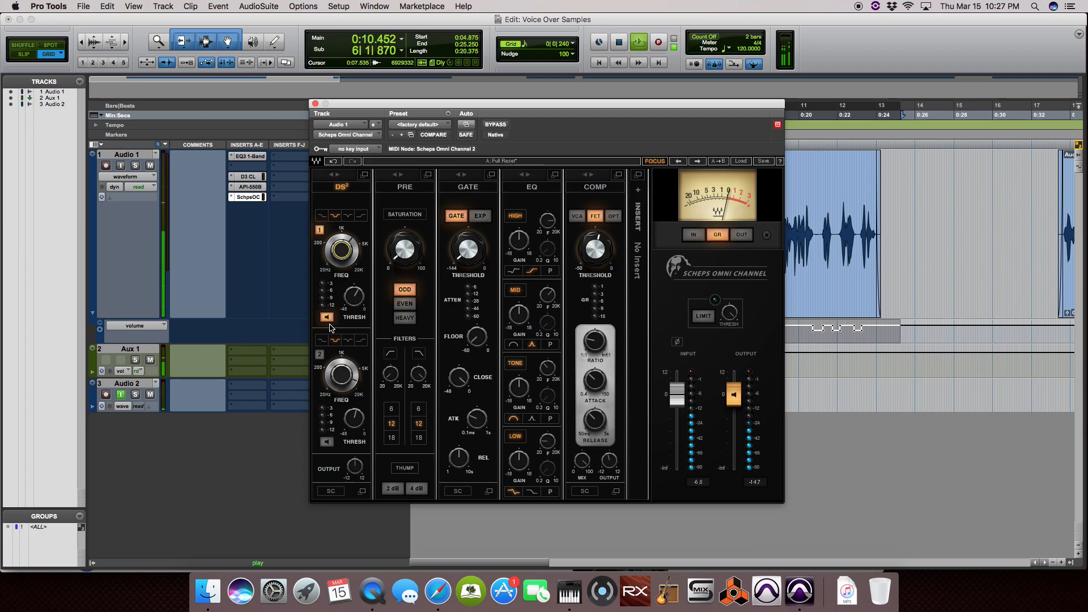
key(space)
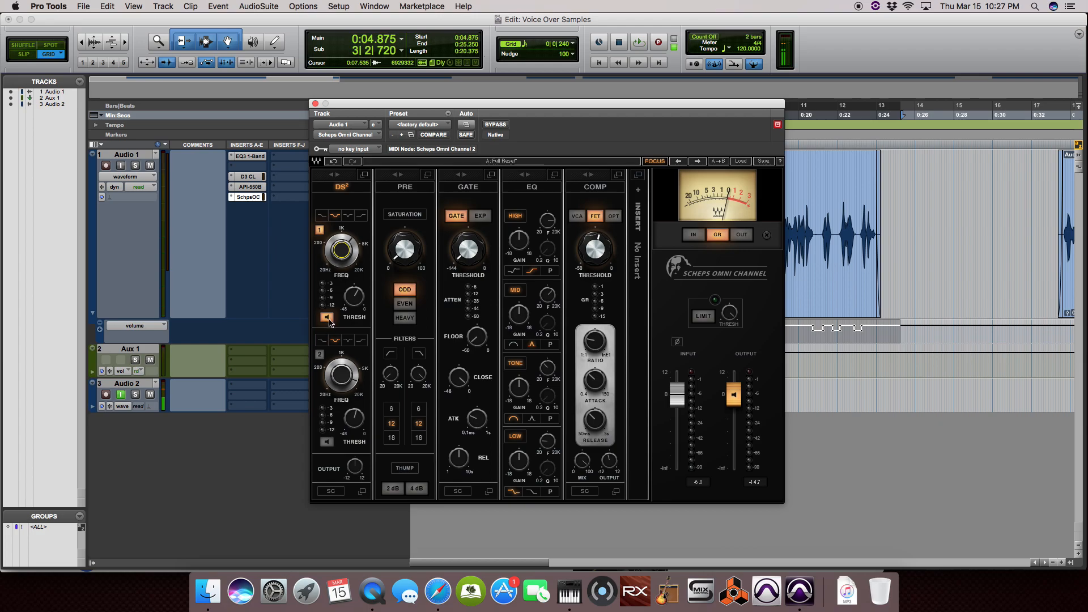
- Turn off listening on the first DS² band and compare the playing voice-over with and without that band, leaving it active
click(327, 318)
key(space)
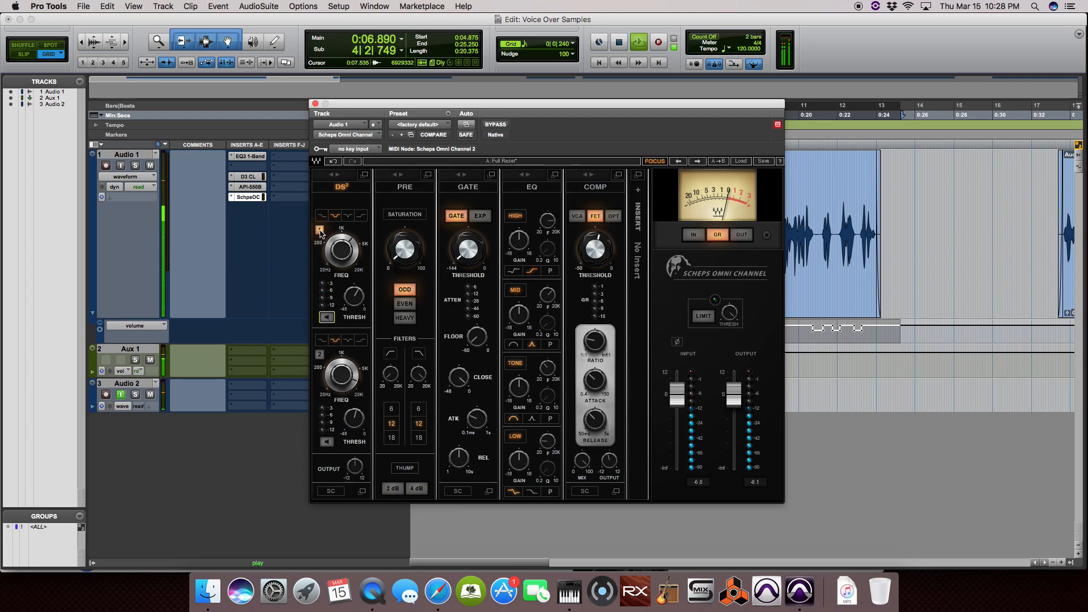
click(320, 230)
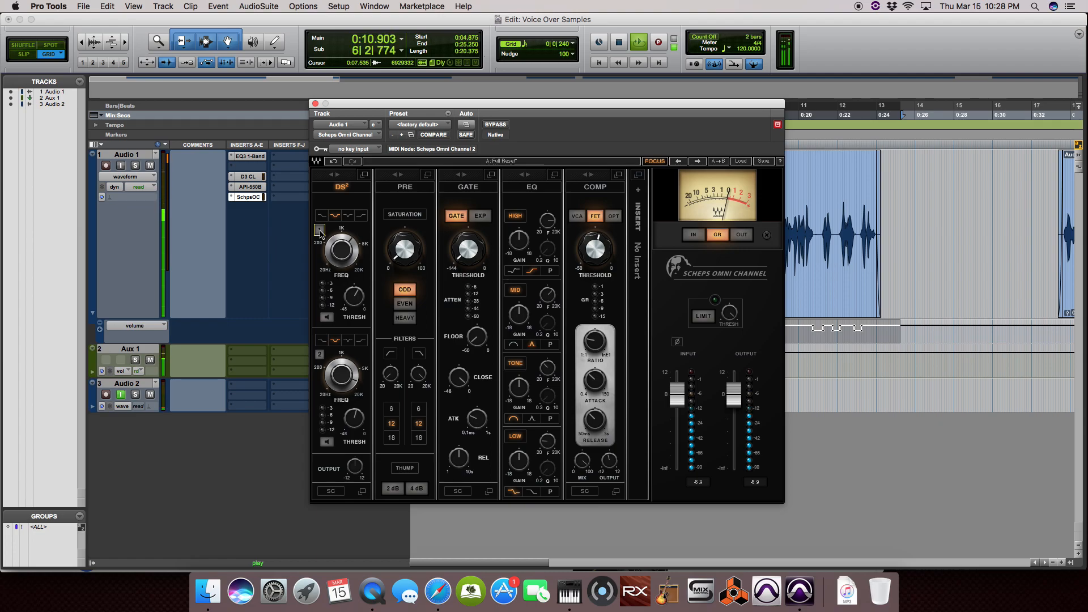
click(319, 230)
click(319, 230)
click(320, 230)
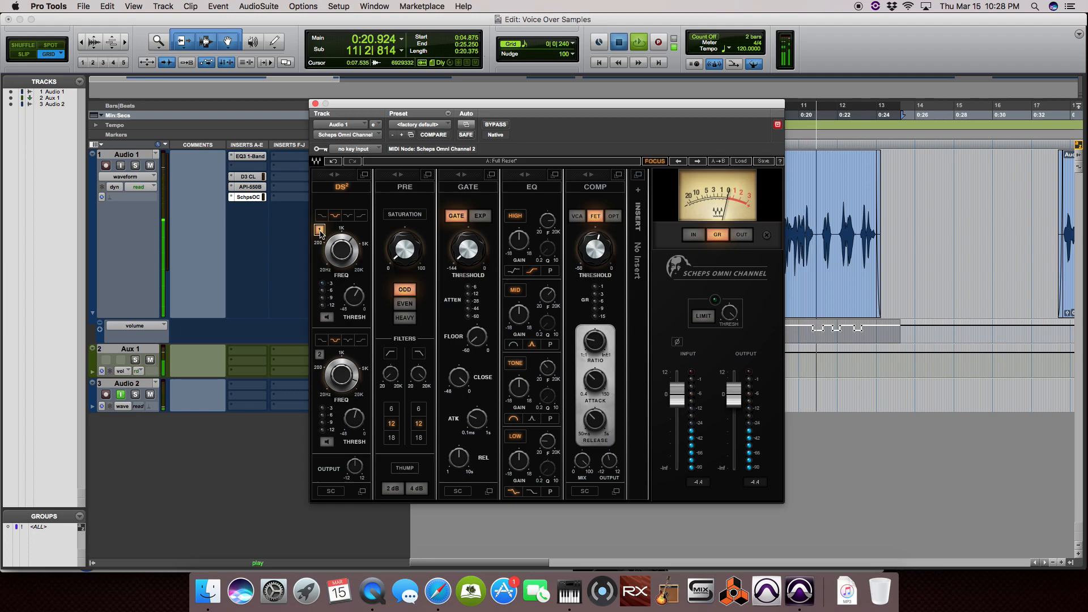
key(space)
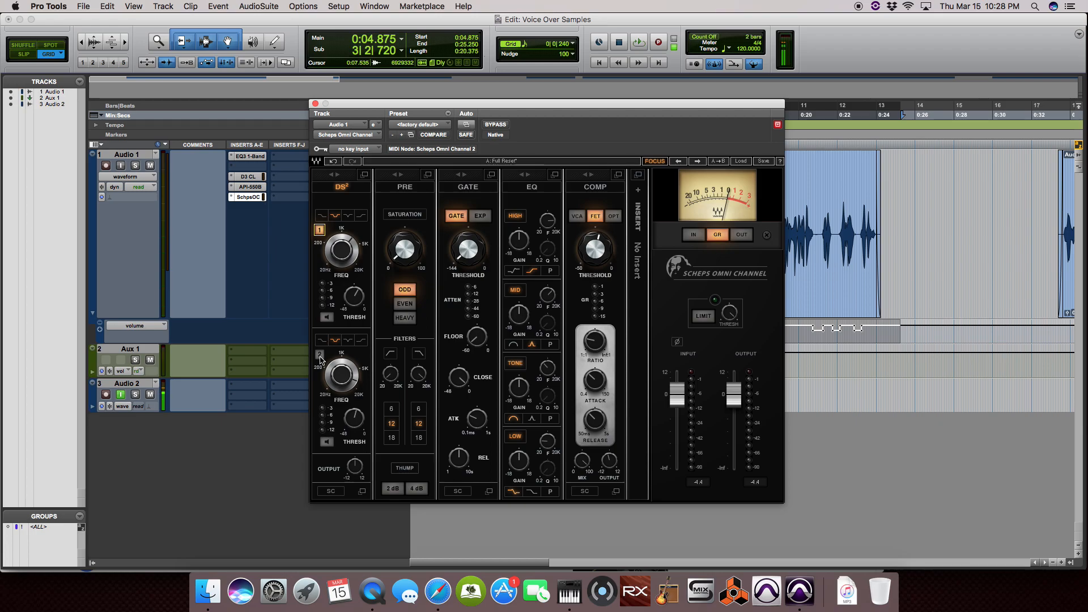
- Enable the second DS² band and audition the voice-over with and without the DS² section, leaving the section active
click(320, 356)
key(space)
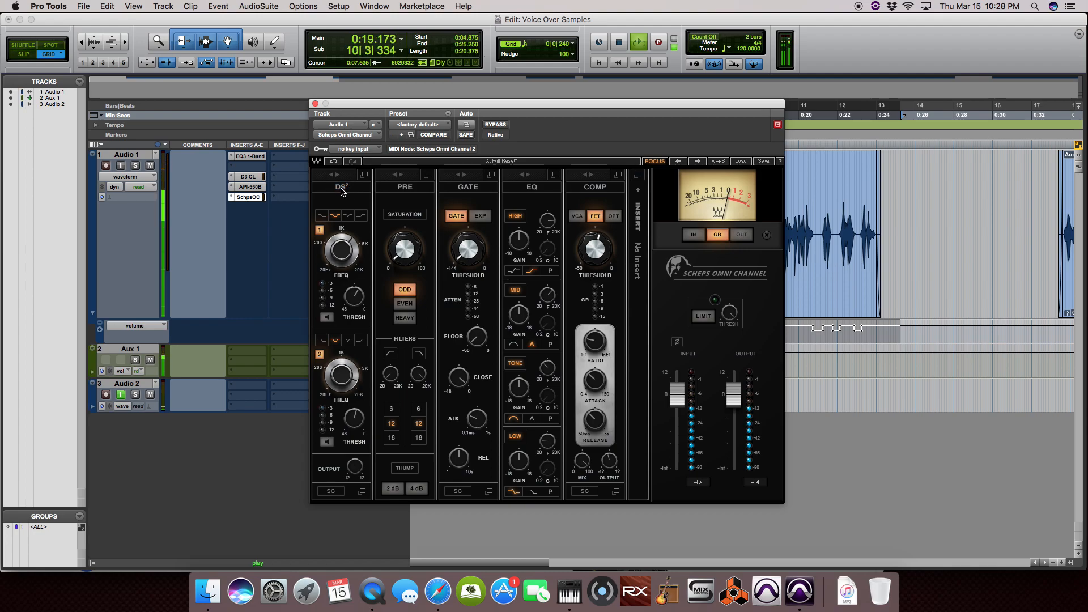
key(space)
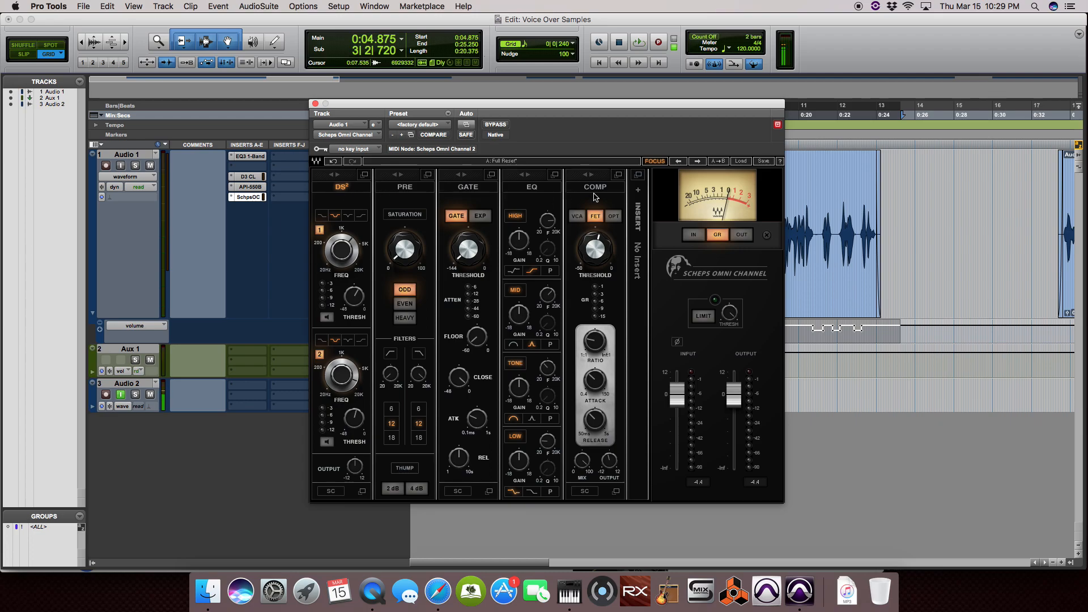
- Enable the COMP section of the Scheps Omni Channel and check its ratio, attack, release and threshold settings
click(596, 191)
mouse_move(600, 348)
mouse_move(599, 384)
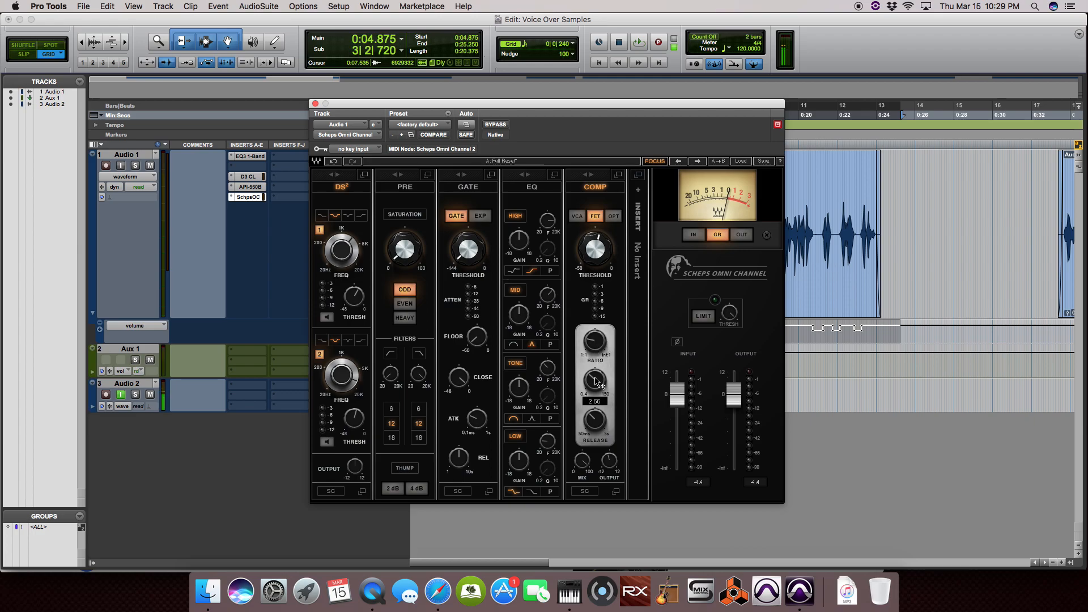
mouse_move(599, 426)
mouse_move(599, 263)
- Play the voice-over and compare it with and without the COMP section, leaving it active and playback stopped
key(space)
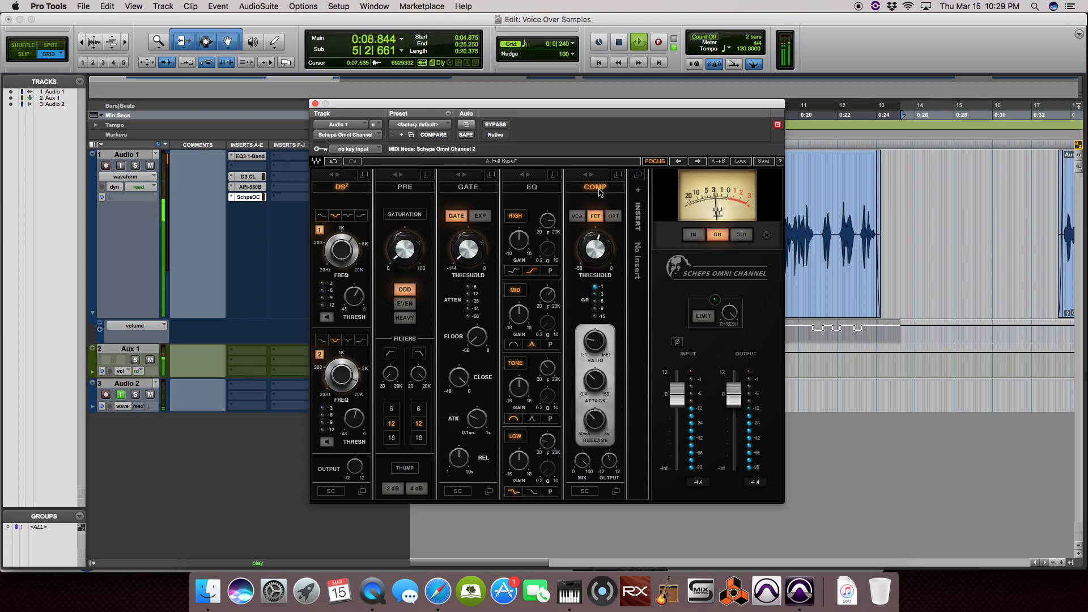
click(599, 192)
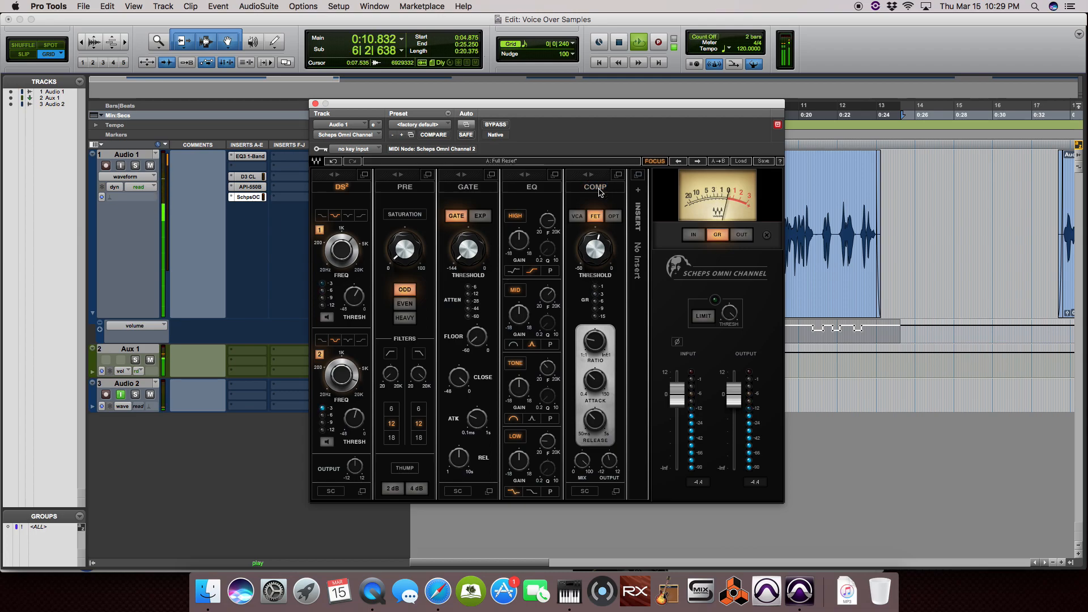
click(600, 192)
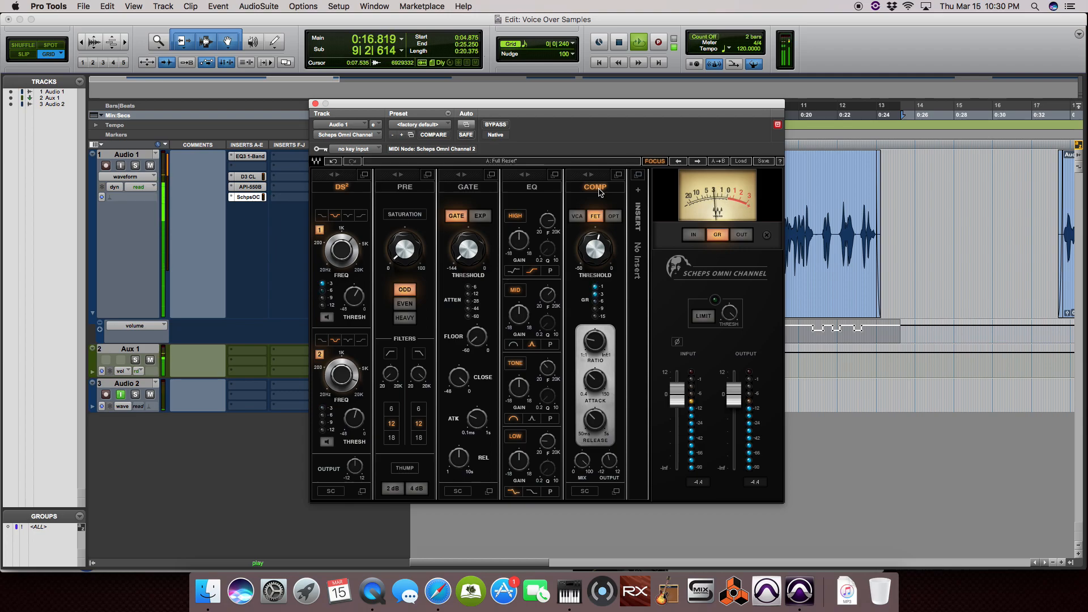
key(space)
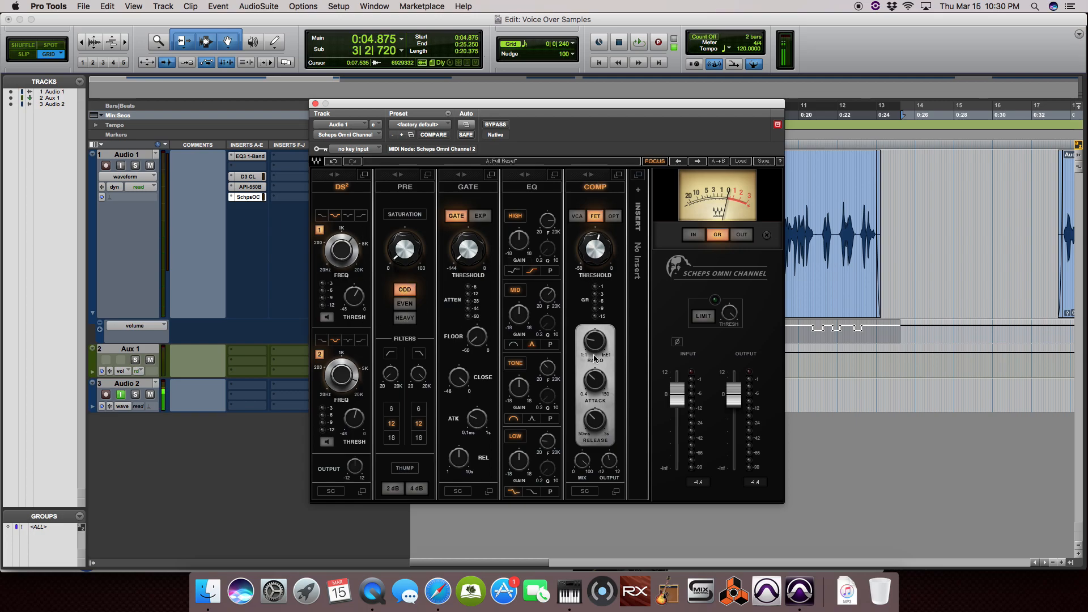
- Review the API-550B, Dyn3 Compressor/Limiter and EQ3 1-Band inserts on Audio 1 in turn, then close the plug-in window
click(245, 191)
click(246, 187)
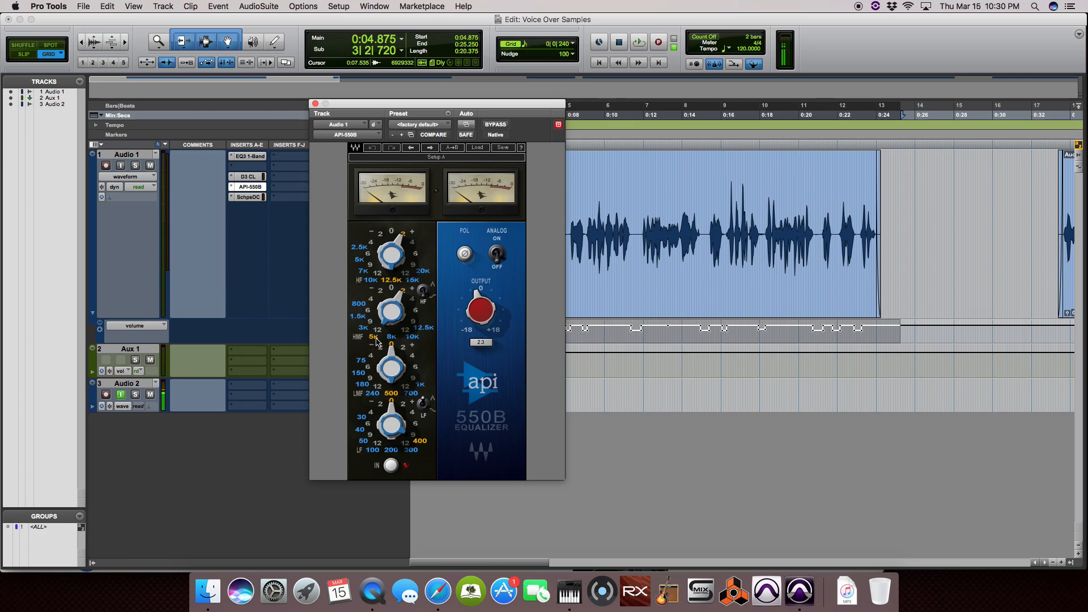
click(247, 177)
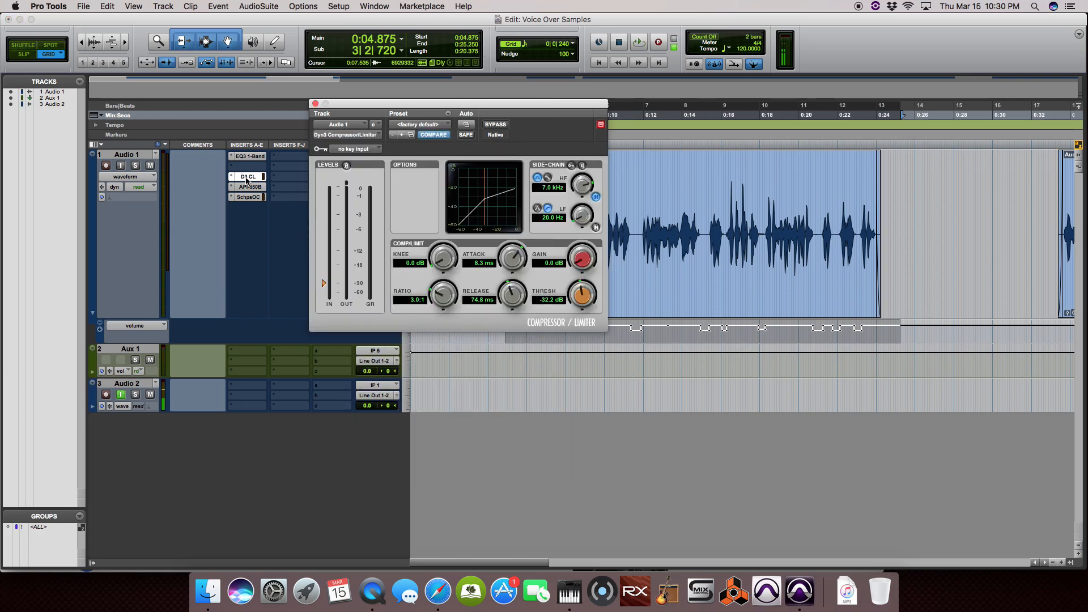
click(262, 157)
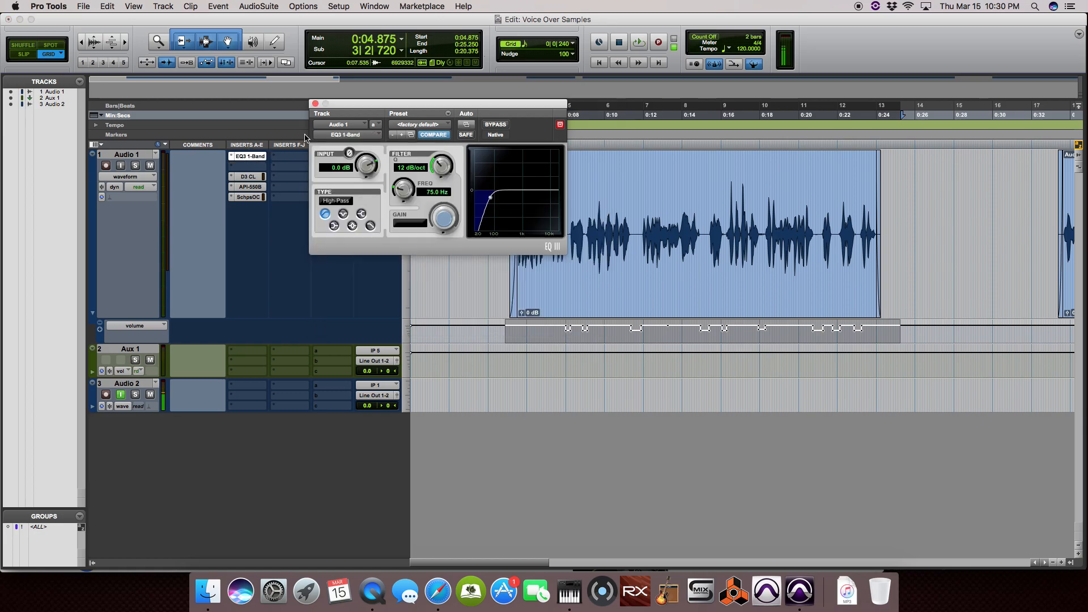
click(315, 103)
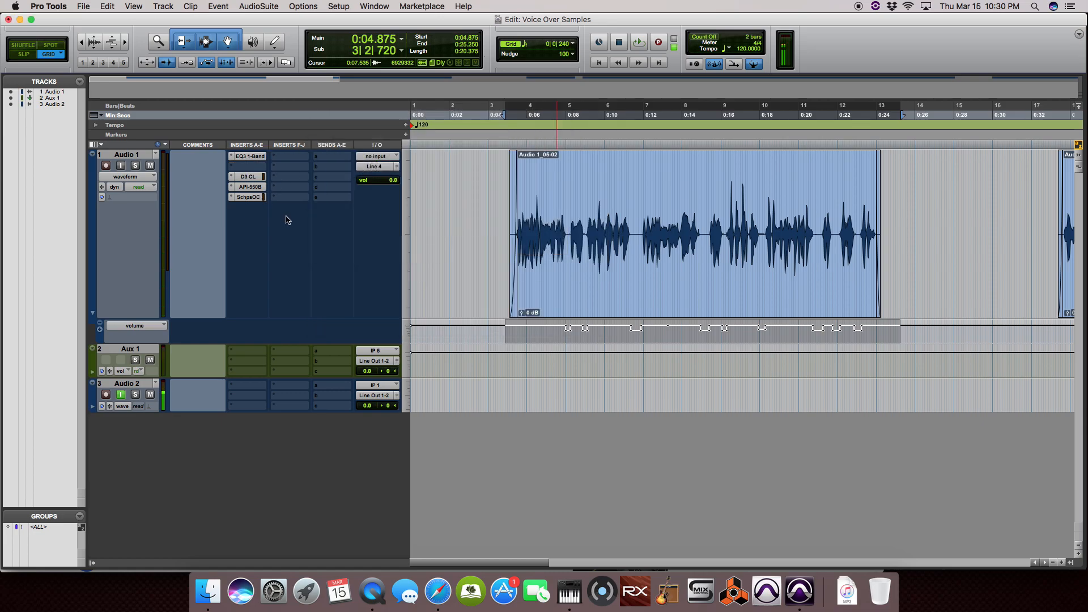